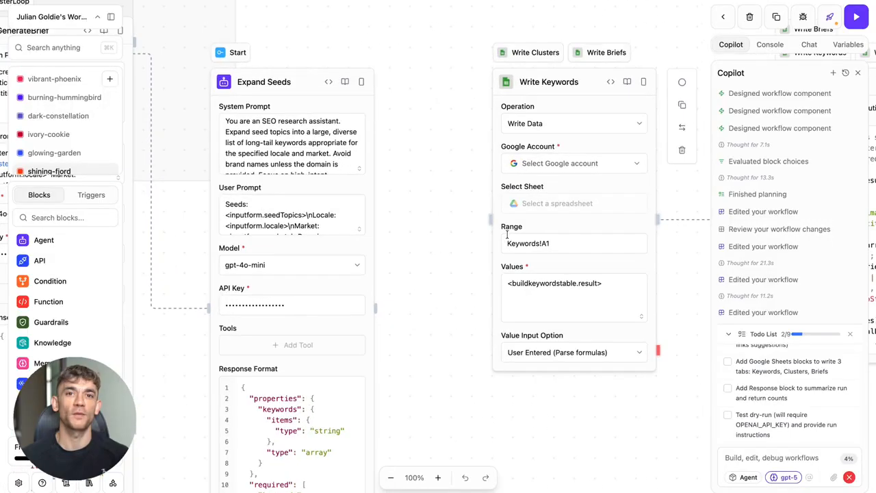
Look over the Write Keywords, BuildBriefsTable and Expand Seeds blocks on the workflow canvas.
scroll(563, 226, down, 4)
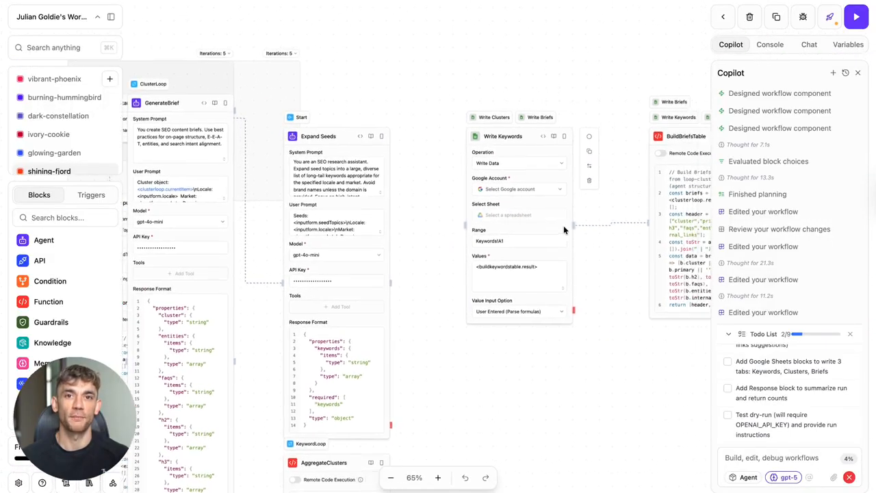
scroll(563, 228, up, 2)
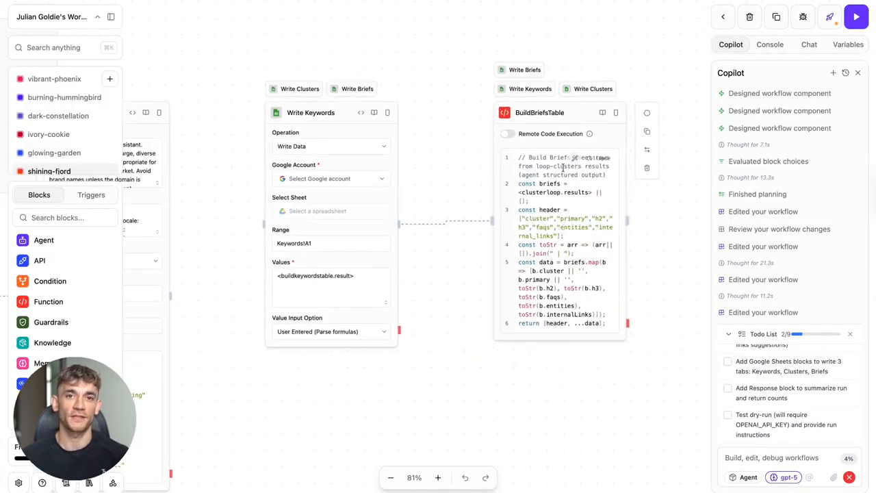
scroll(552, 216, down, 2)
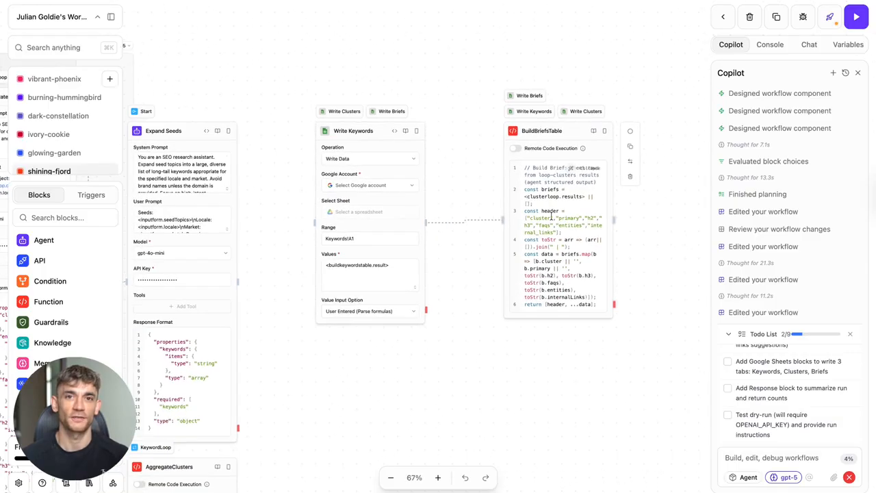
scroll(566, 131, left, 8)
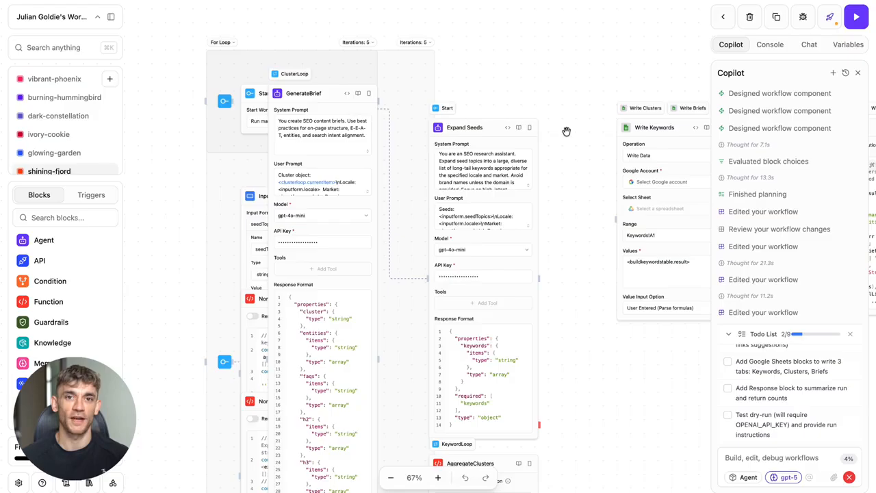
scroll(566, 131, up, 1)
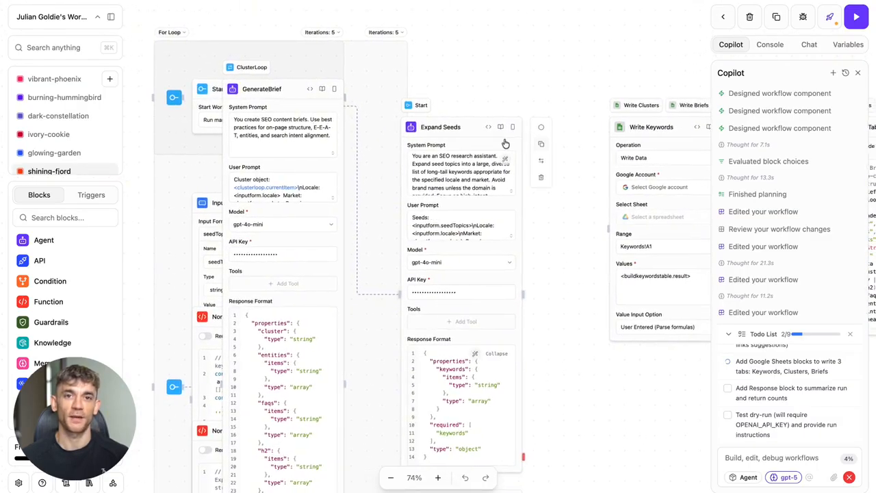
drag(474, 126, 533, 69)
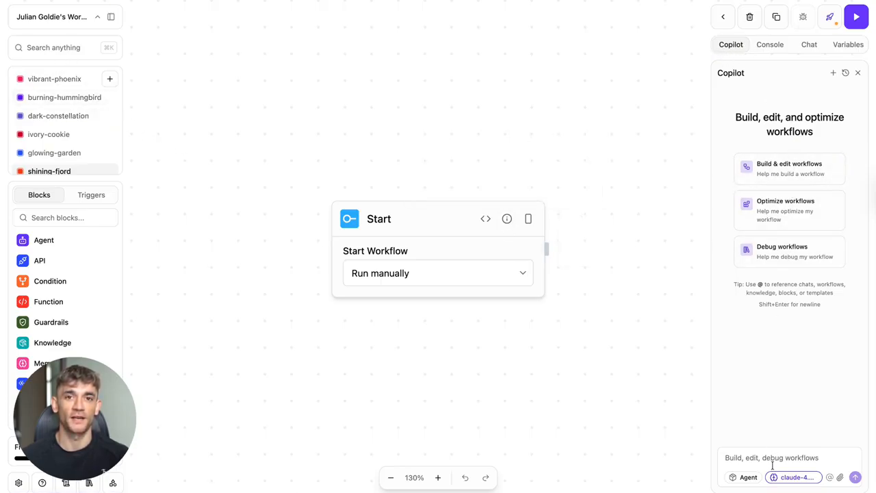
Using gpt-5 in Agent mode, ask Copilot to "Create a workflow that automates keyword research and SEO content planning using AI.".
click(794, 477)
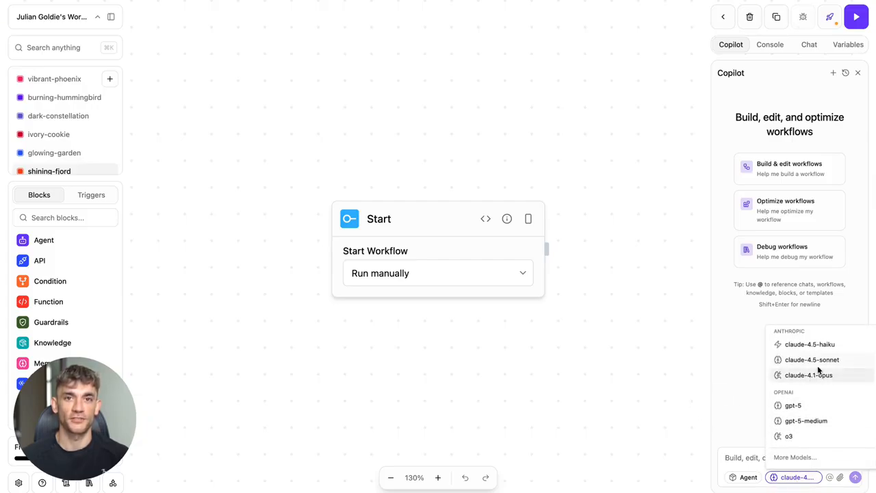
click(810, 422)
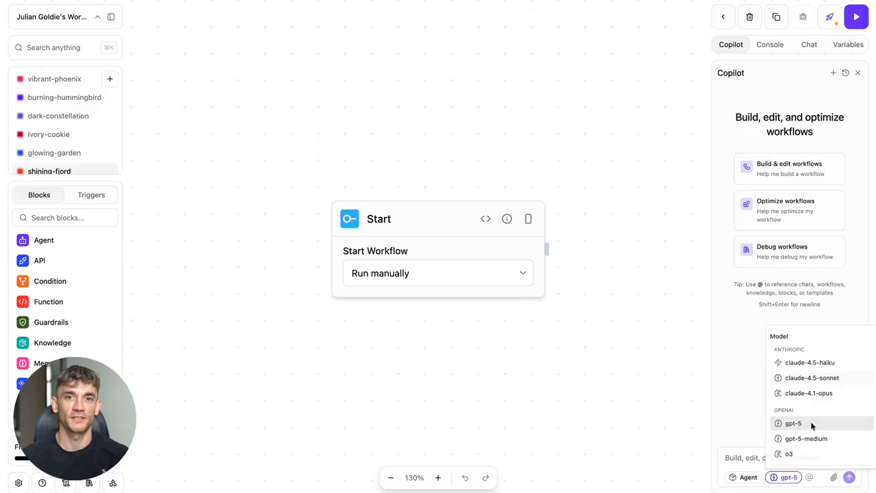
click(749, 477)
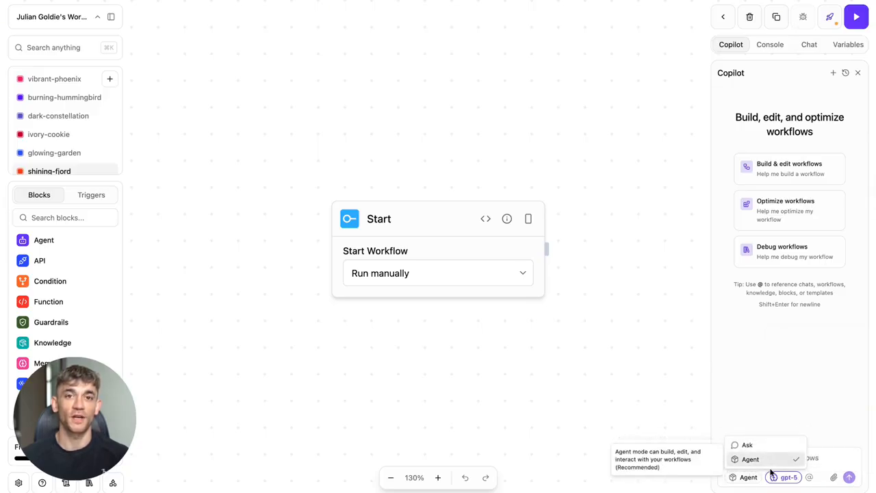
text("Create a workflow that automates keyword research and SEO content planning using AI.")
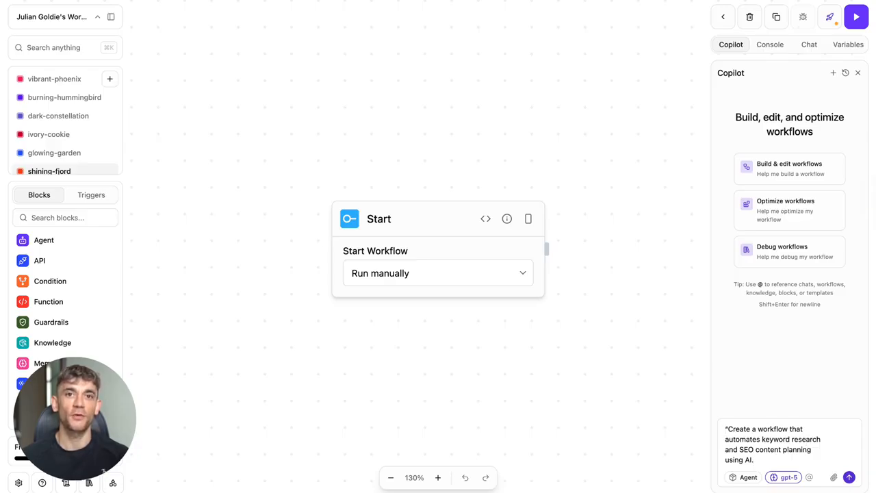
key(Return)
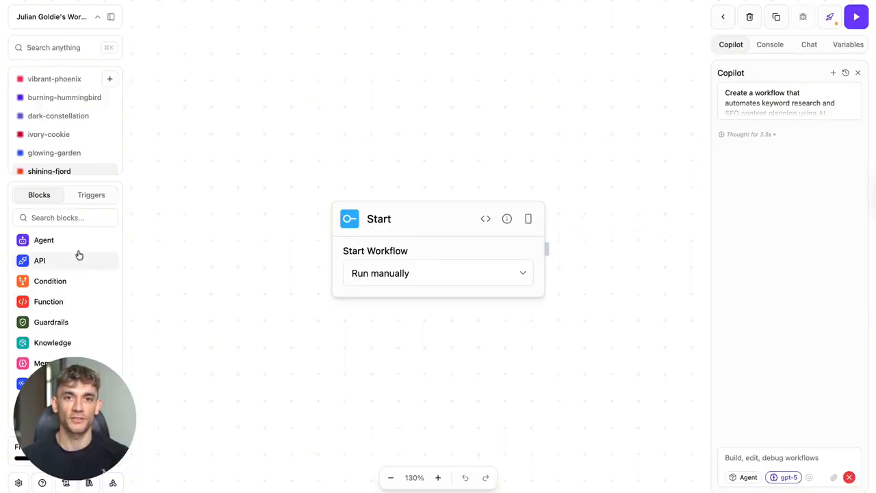
Browse the whole library of available blocks and integrations.
scroll(79, 255, down, 5)
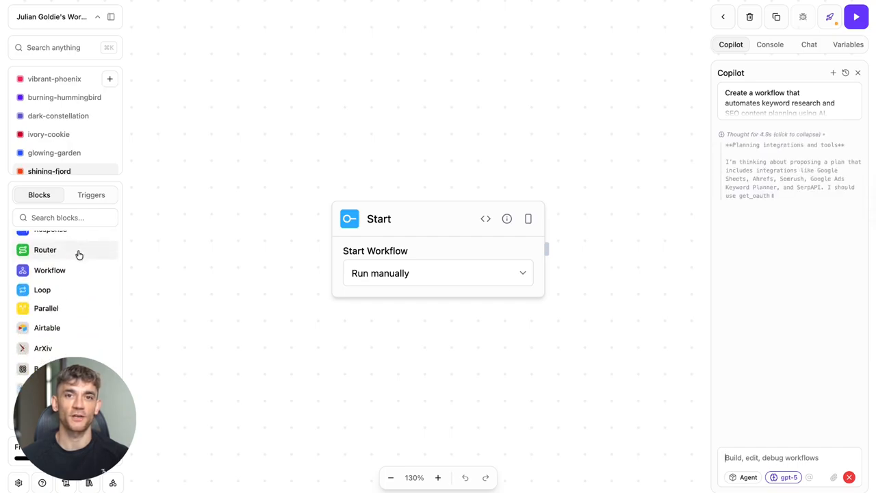
scroll(79, 255, down, 5)
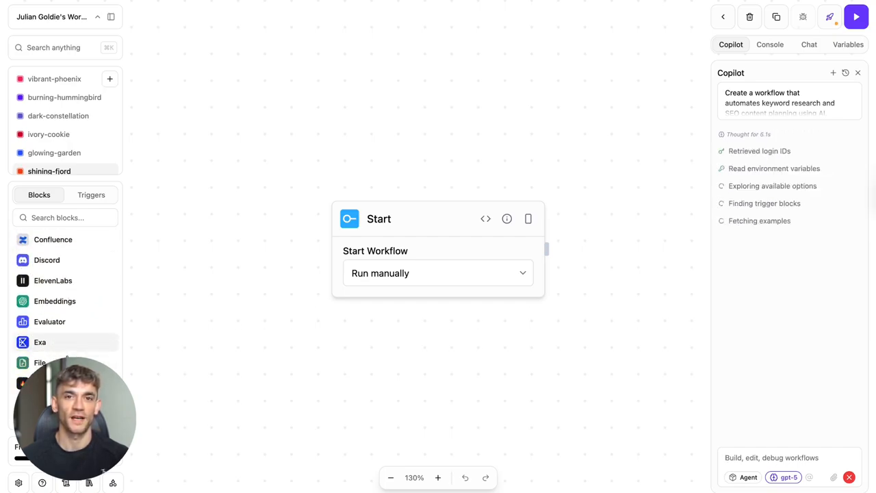
scroll(67, 352, down, 10)
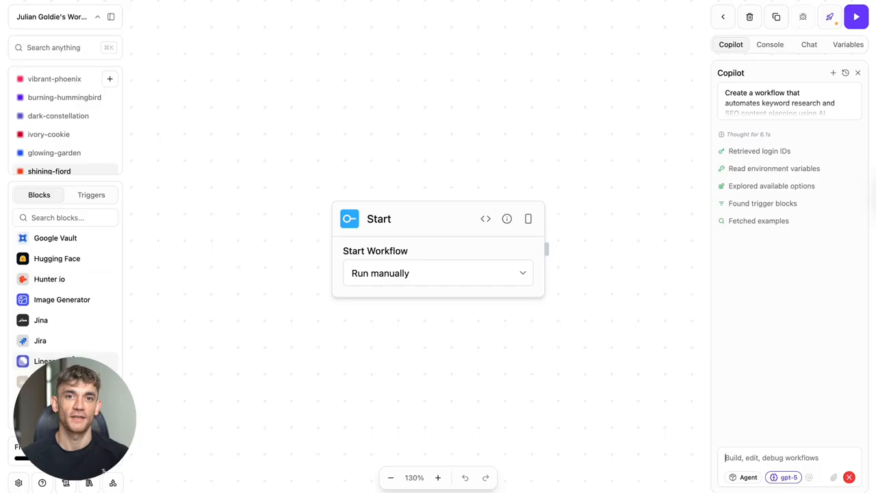
scroll(69, 335, down, 10)
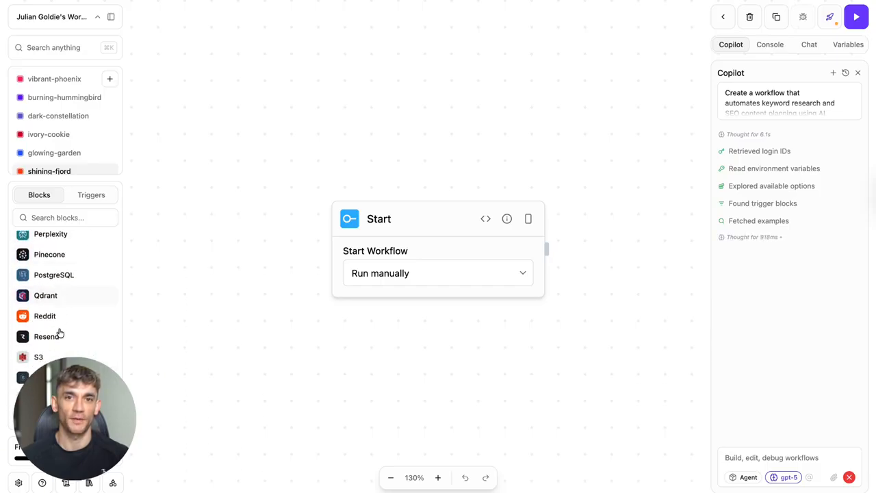
scroll(60, 333, down, 10)
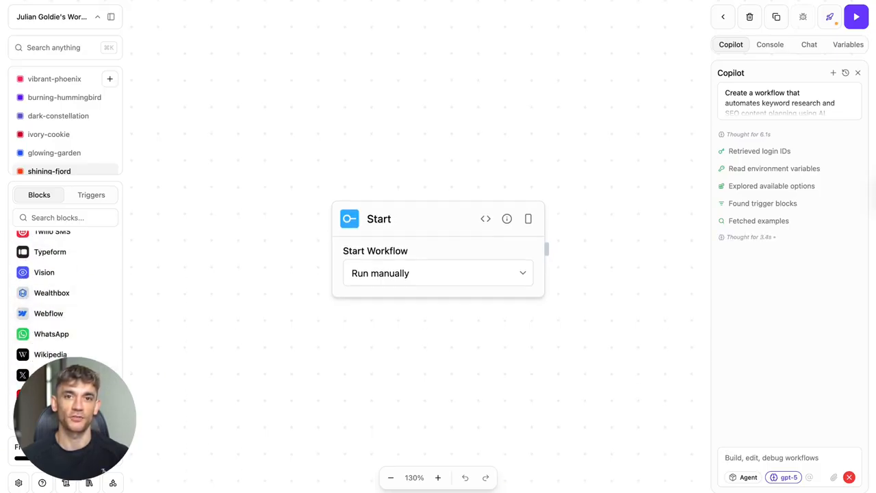
scroll(62, 247, up, 20)
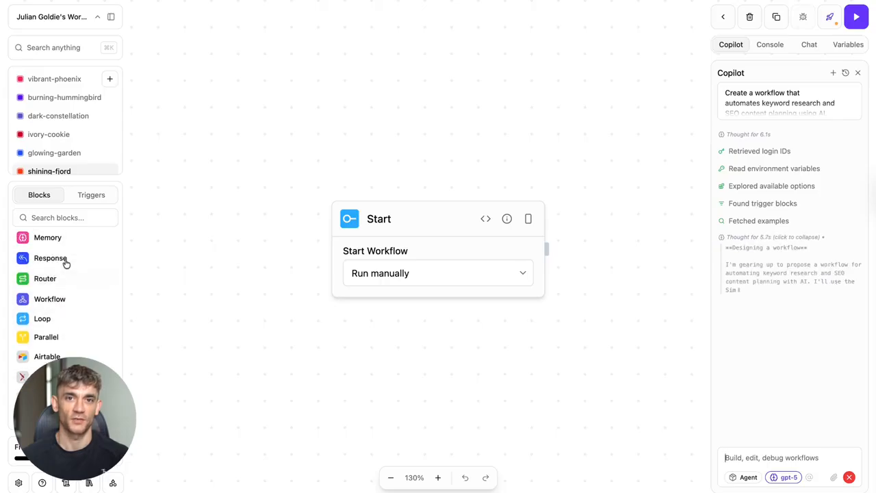
scroll(65, 260, up, 5)
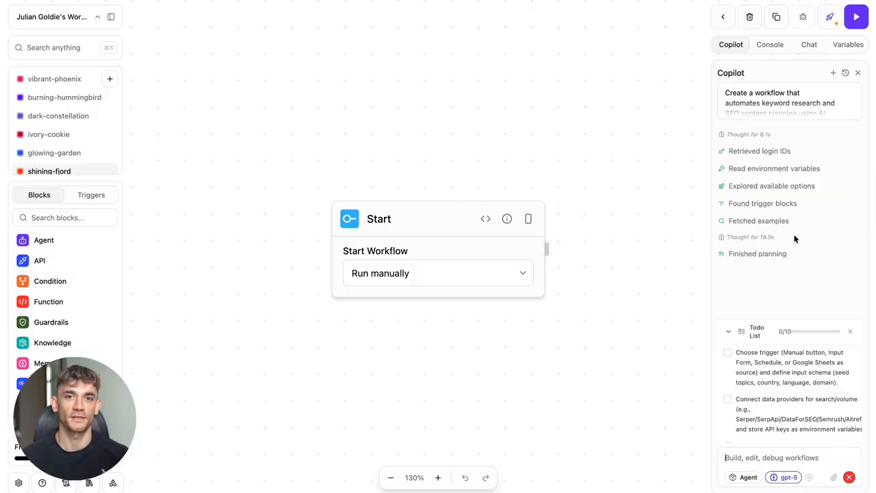
Read through the to-do list Copilot planned for the SEO workflow.
scroll(753, 387, down, 5)
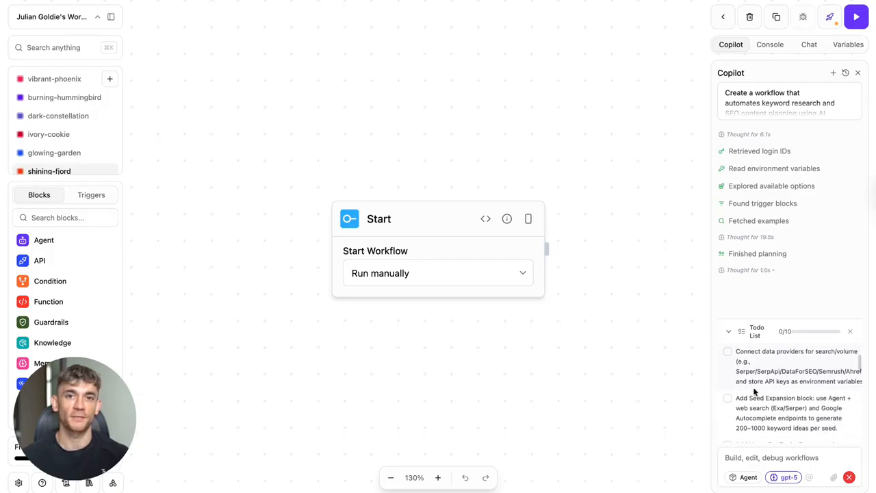
scroll(754, 388, down, 5)
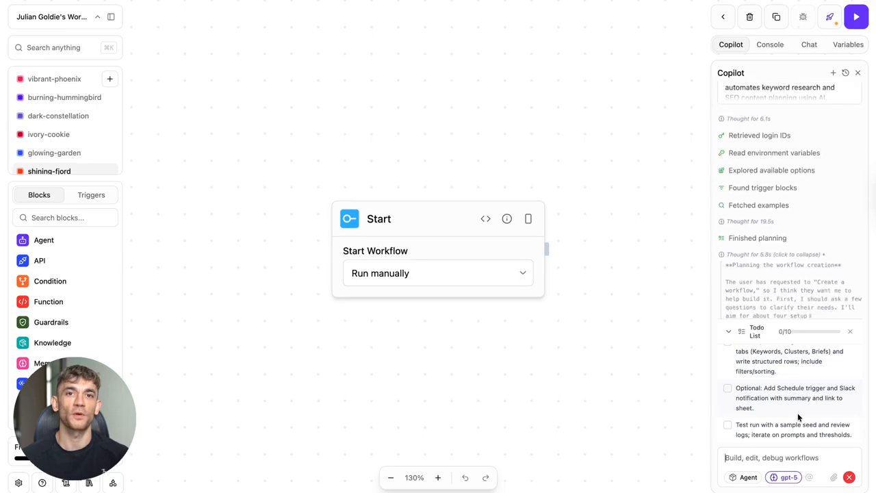
scroll(798, 417, up, 5)
scroll(797, 420, up, 5)
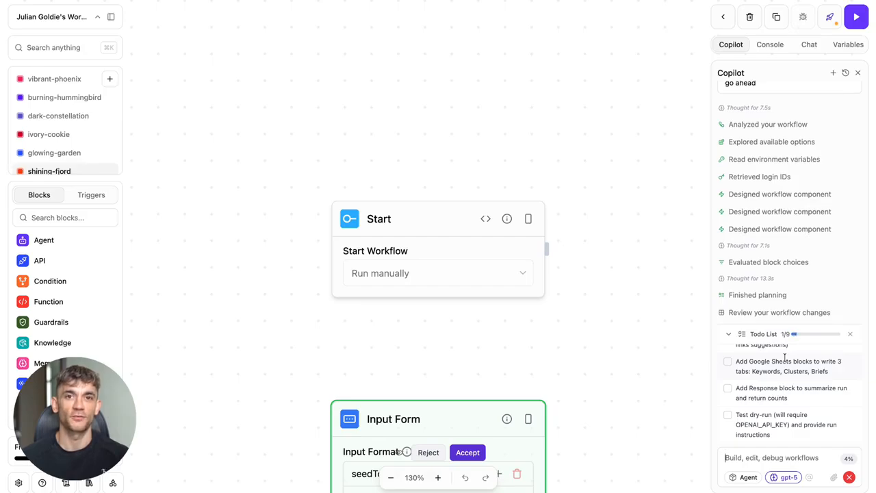
Accept Copilot's proposed Input Form, Expand Seeds and Normalize + Dedupe blocks one after another.
scroll(529, 303, down, 5)
scroll(529, 307, down, 5)
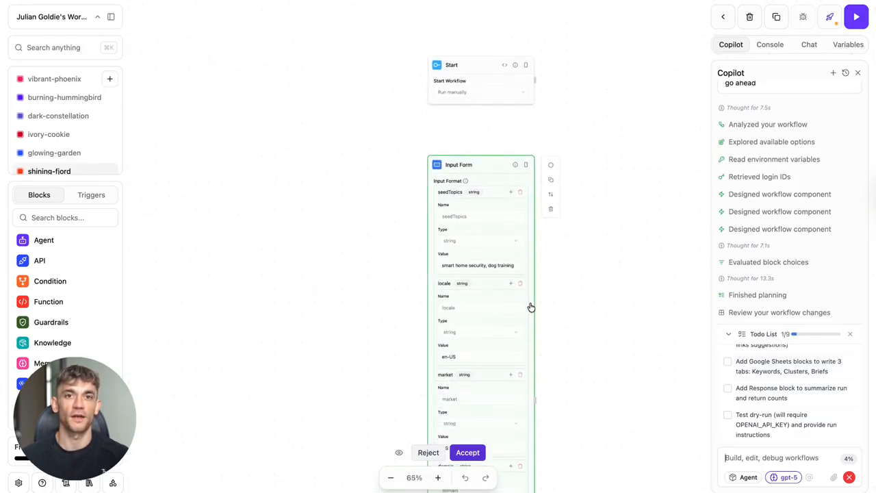
click(469, 452)
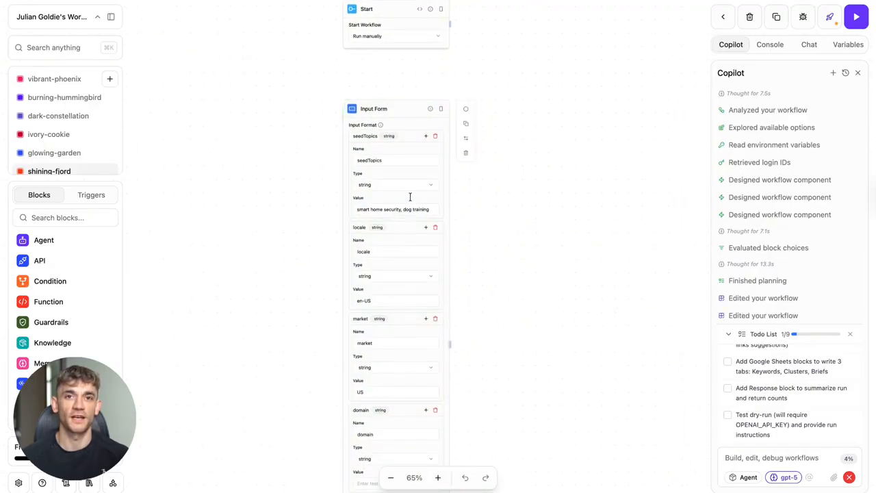
scroll(410, 198, up, 5)
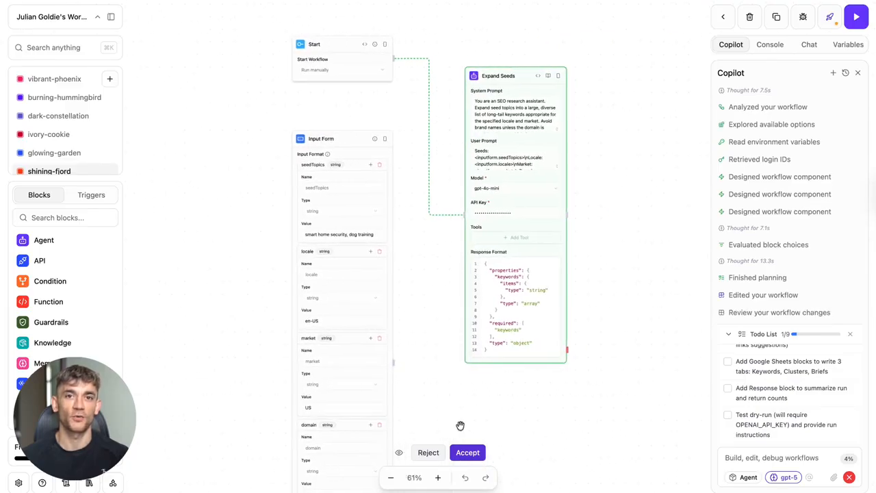
click(468, 453)
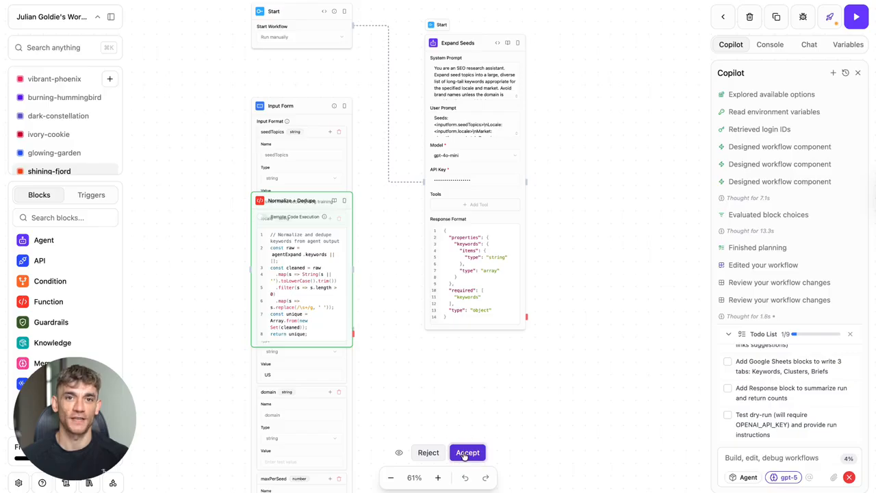
click(464, 454)
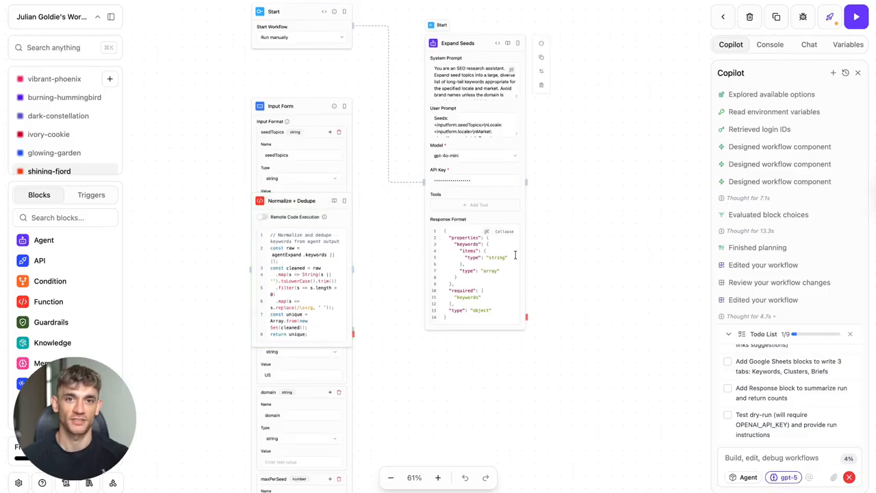
Accept Copilot's changes adding the NormalizeDedupe, keyword loop and AggregateClusters blocks, and those adding GenerateBrief and Write Keywords.
scroll(515, 255, down, 5)
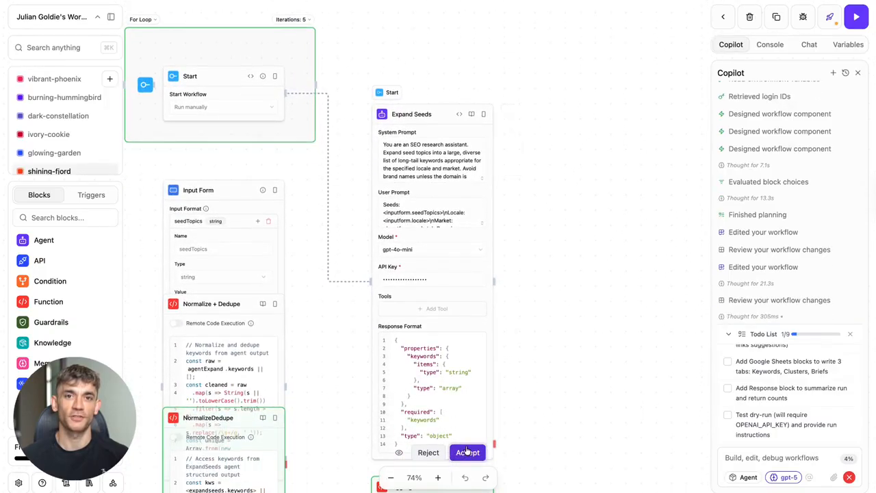
click(468, 453)
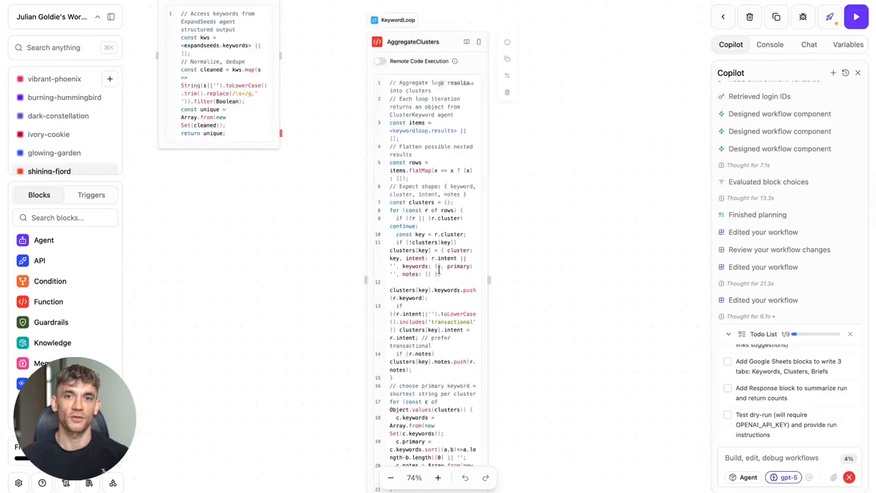
scroll(438, 271, up, 6)
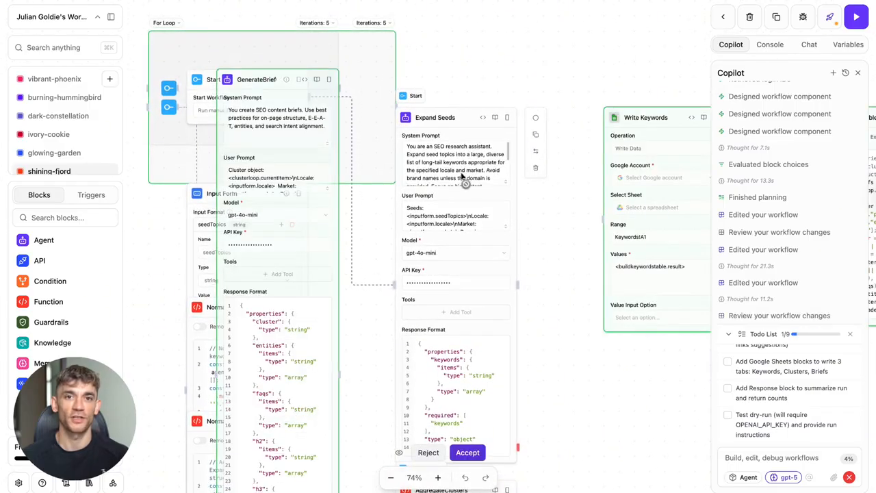
click(467, 454)
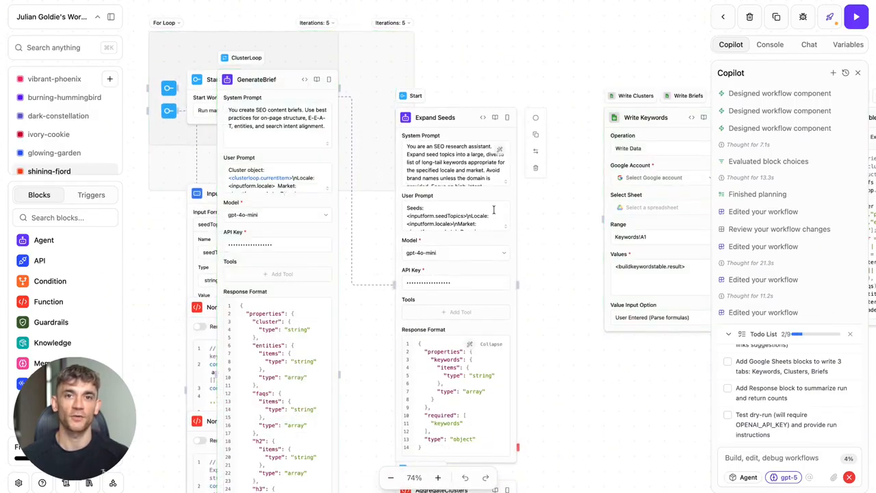
Examine the accepted workflow's blocks, from Write Keywords and BuildBriefsTable back to Expand Seeds and GenerateBrief.
scroll(507, 237, down, 5)
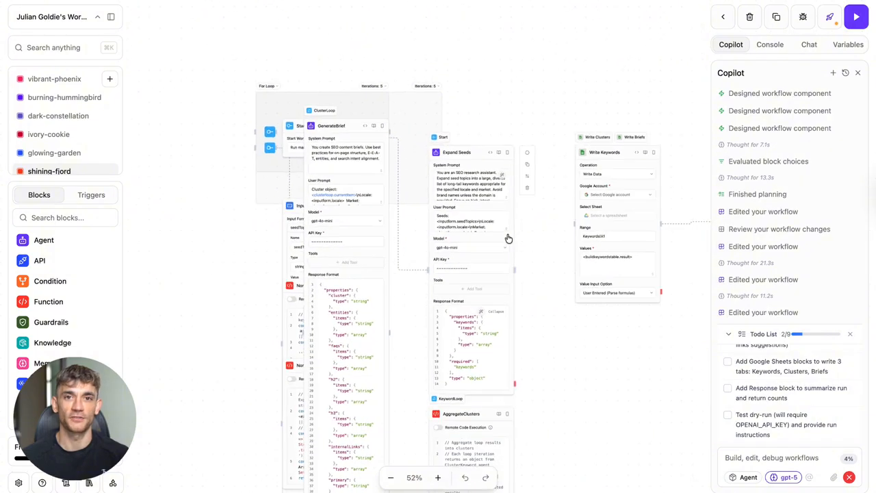
scroll(507, 237, up, 8)
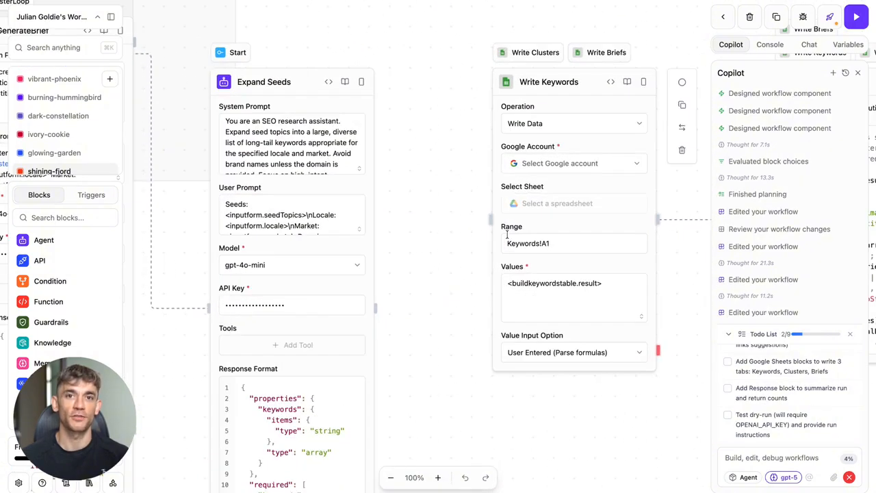
scroll(563, 225, down, 3)
scroll(563, 226, up, 2)
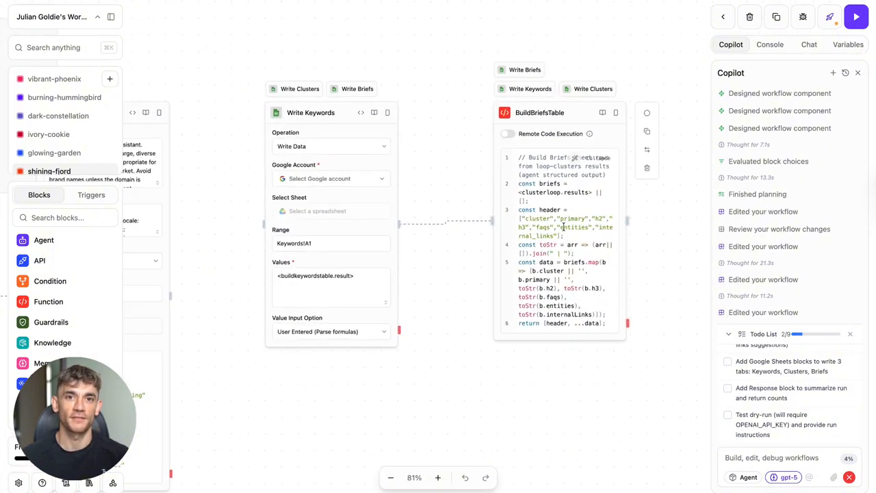
scroll(551, 216, down, 2)
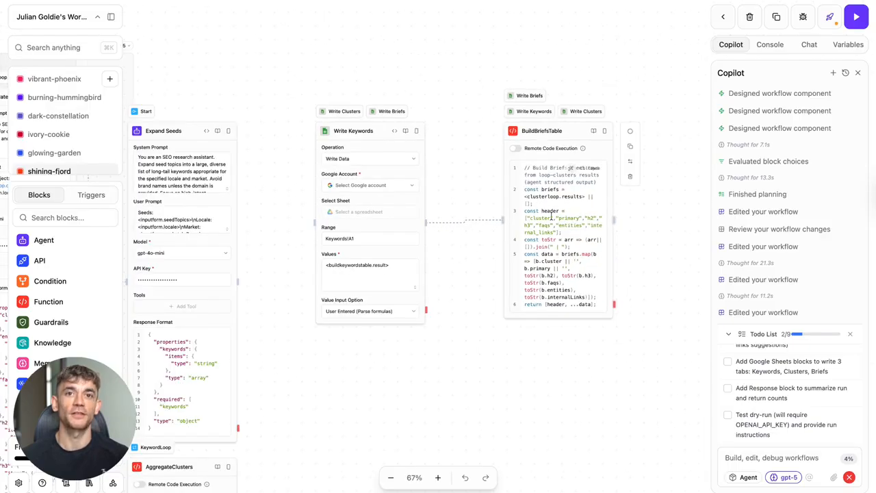
scroll(566, 131, left, 10)
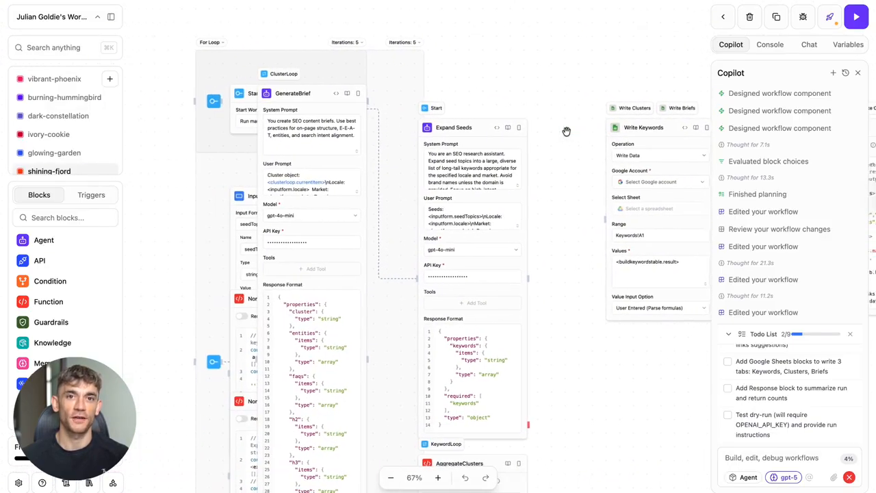
Move the Expand Seeds block up and the GenerateBrief block down so they stand clear of the Start and Input Form blocks.
scroll(534, 136, up, 1)
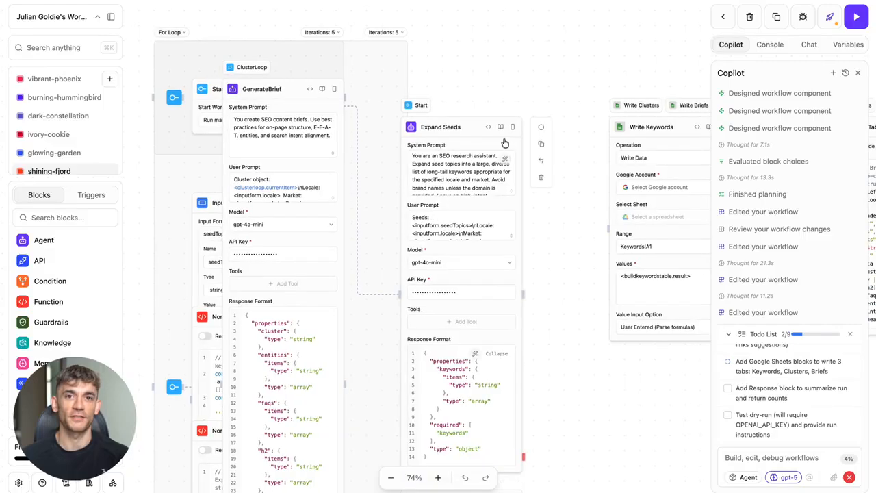
drag(469, 126, 528, 71)
drag(299, 89, 403, 187)
scroll(402, 186, down, 3)
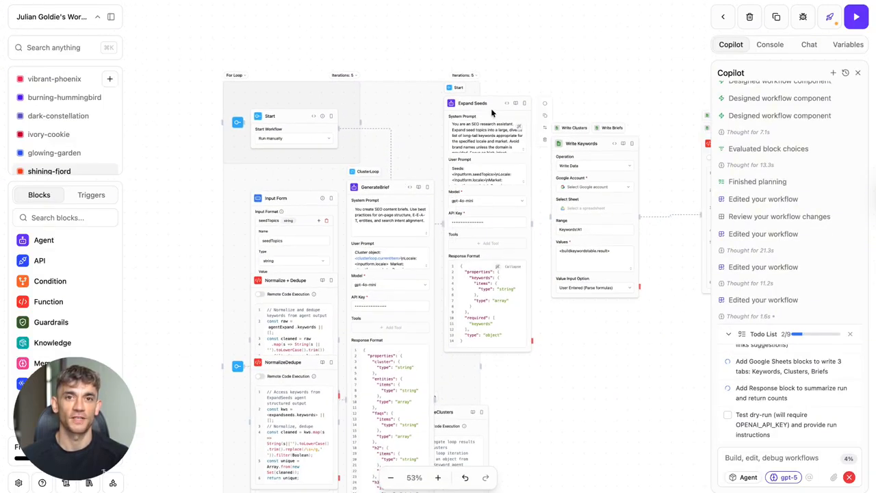
drag(499, 102, 502, 73)
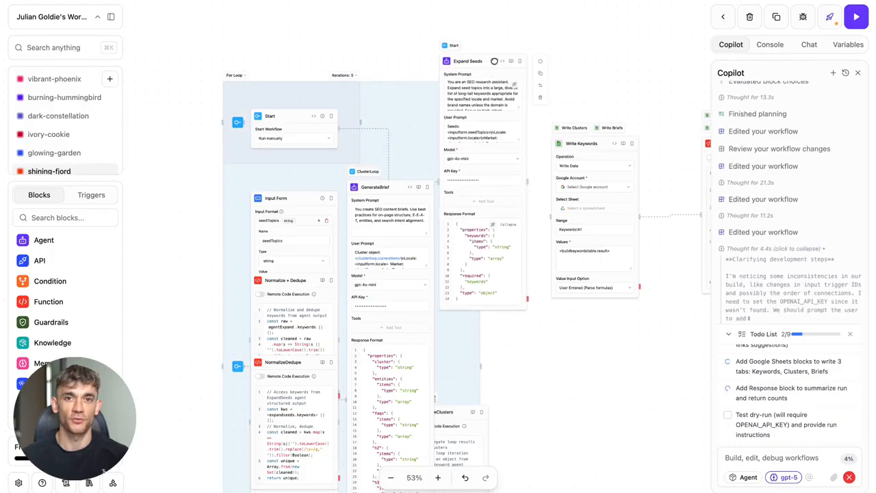
Place the AggregateClusters block beneath Expand Seeds and move BuildBriefsTable closer to Write Keywords.
scroll(472, 267, down, 3)
drag(455, 348, 497, 282)
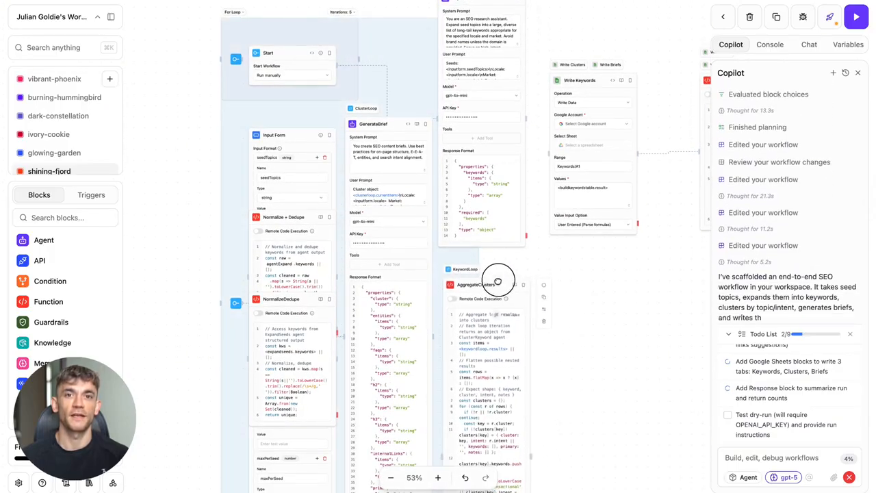
scroll(503, 274, right, 3)
scroll(500, 274, up, 3)
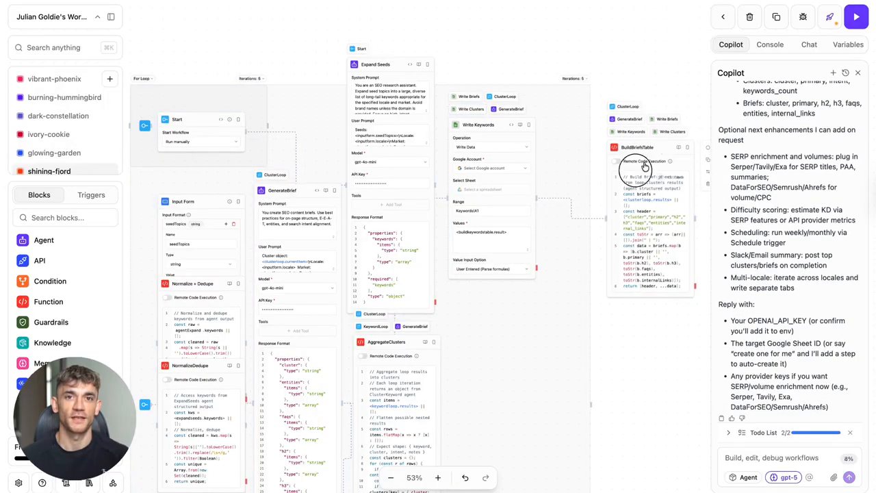
drag(660, 142, 623, 126)
scroll(613, 142, left, 2)
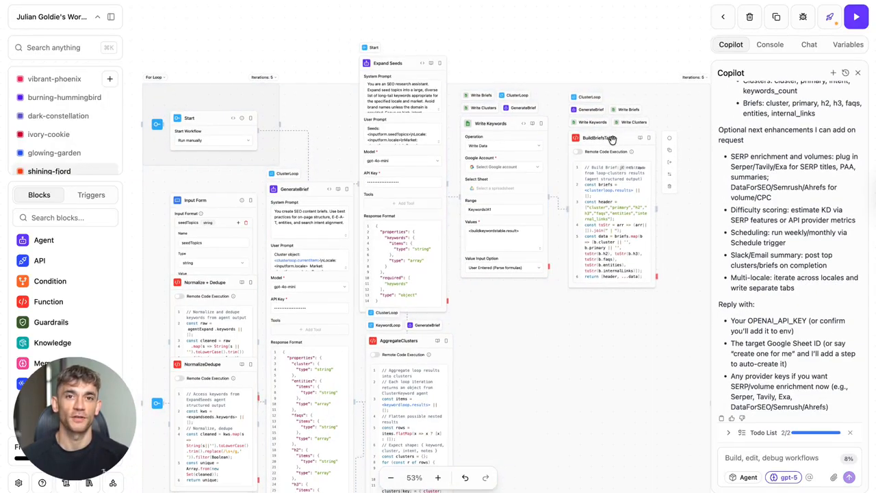
Examine the rearranged SEO workflow, from Expand Seeds and Write Keywords to the AggregateClusters code and maxPerSeed input.
scroll(612, 143, up, 5)
scroll(612, 143, left, 3)
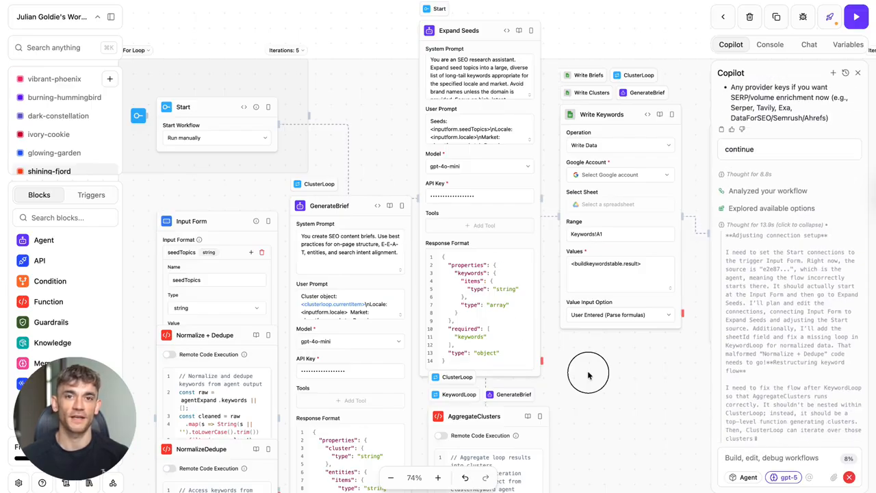
scroll(588, 373, down, 5)
scroll(587, 375, down, 1)
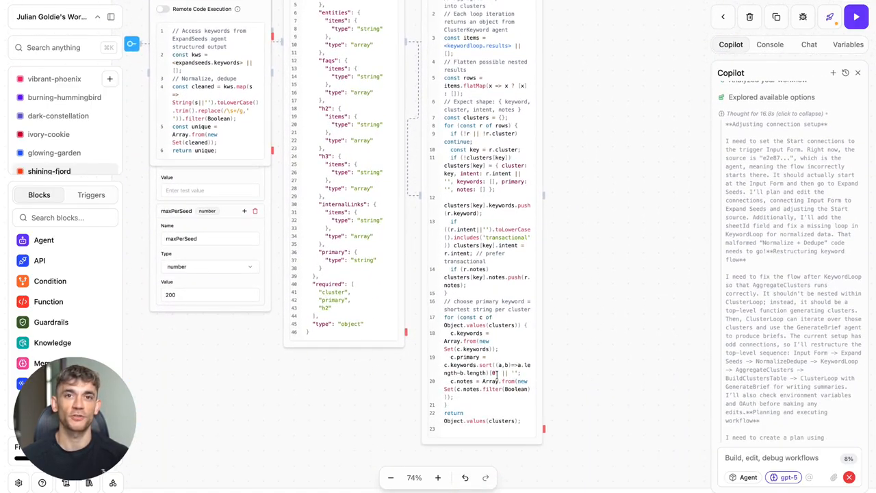
scroll(420, 302, up, 5)
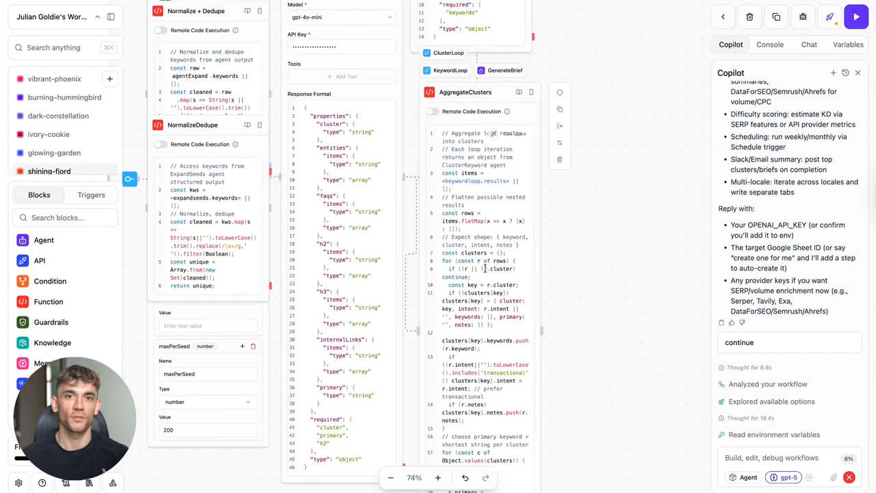
scroll(485, 267, up, 2)
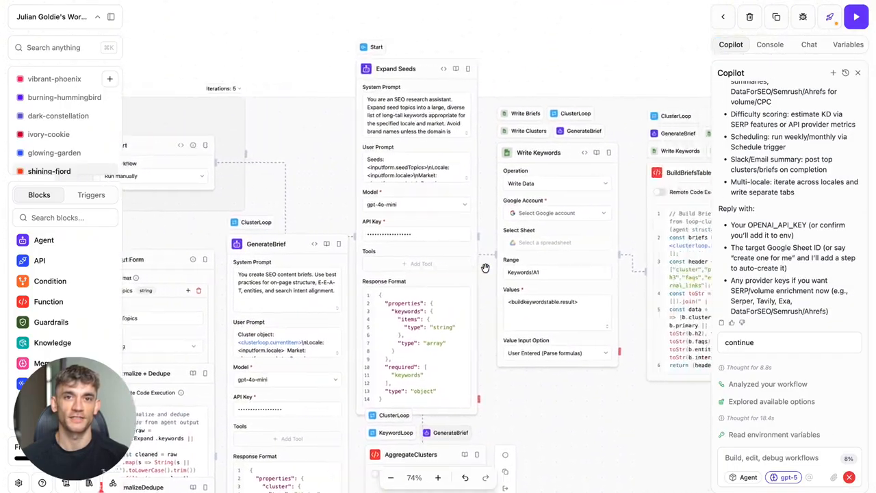
scroll(521, 381, left, 2)
scroll(521, 380, down, 1)
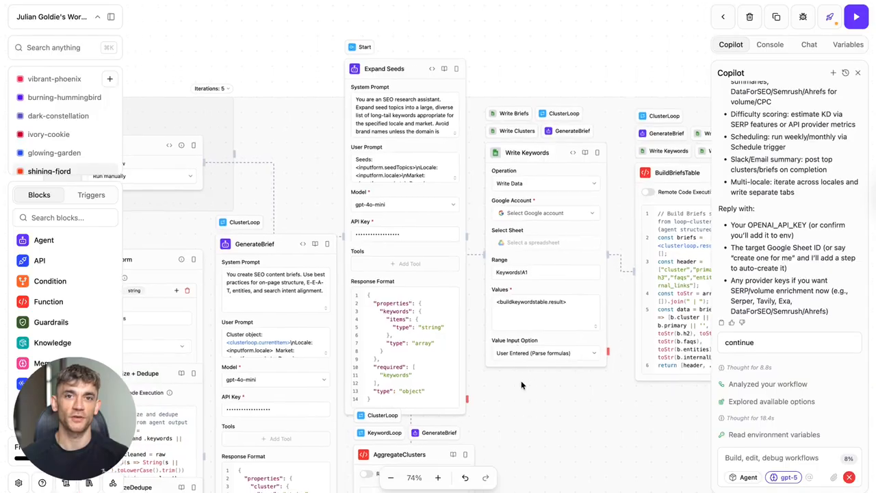
Skip the integration access request and accept Copilot's proposed changes with the ClusterKeyword, Input Form and AggregateClusters blocks.
scroll(520, 381, right, 1)
scroll(521, 381, up, 1)
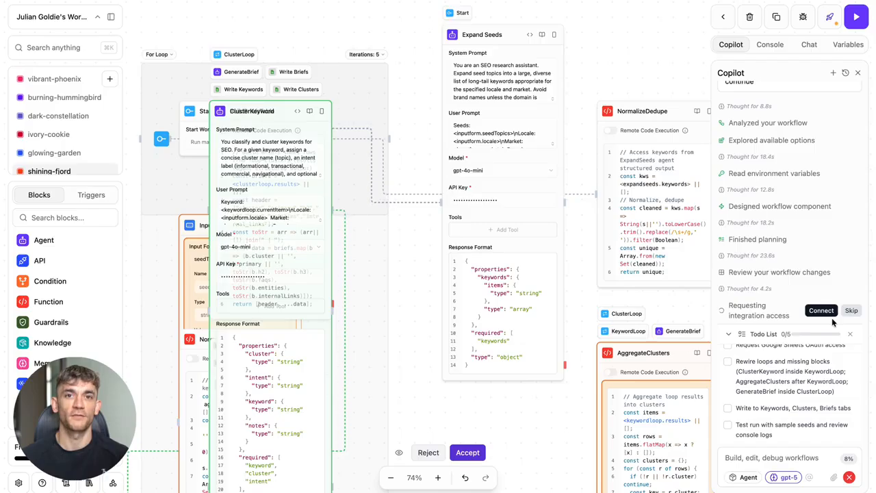
click(852, 312)
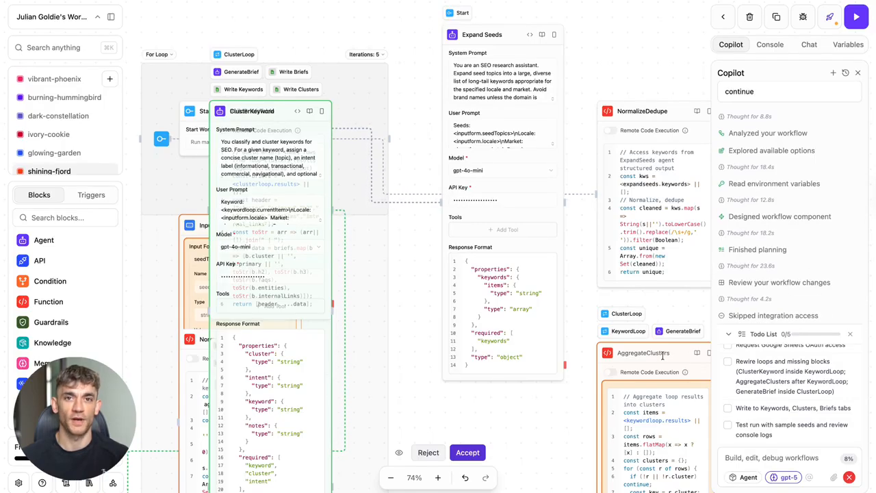
click(477, 450)
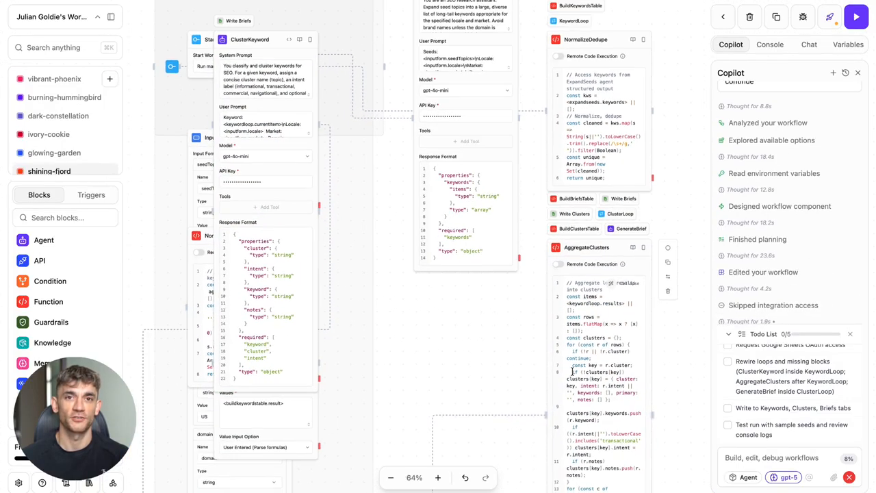
Examine the code of the BuildClustersTable and AggregateClusters blocks in the updated workflow.
scroll(572, 369, down, 2)
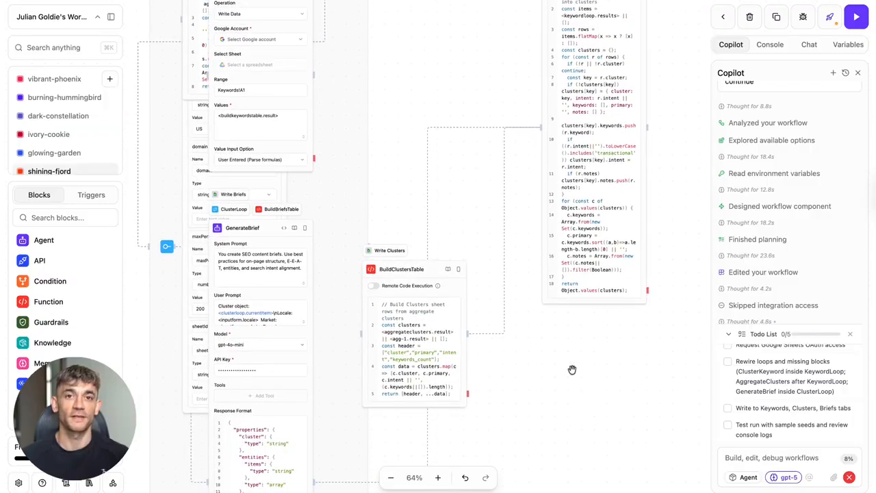
scroll(572, 367, up, 5)
scroll(267, 327, down, 1)
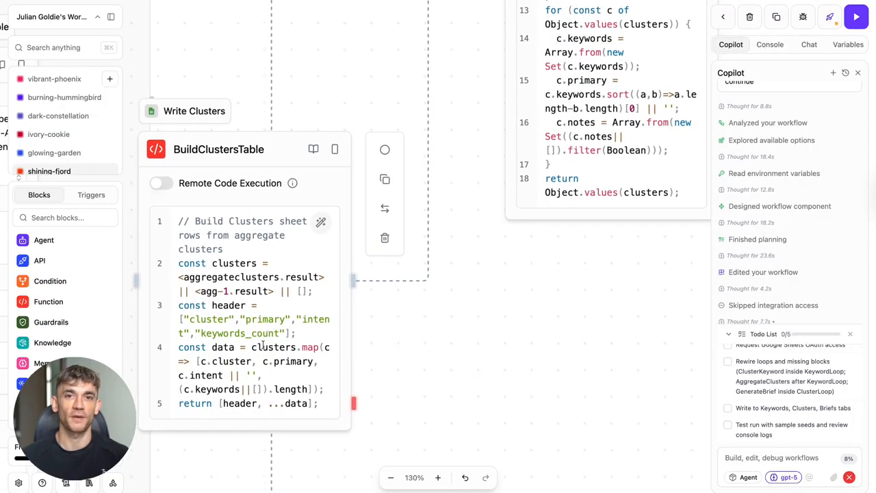
scroll(263, 346, up, 5)
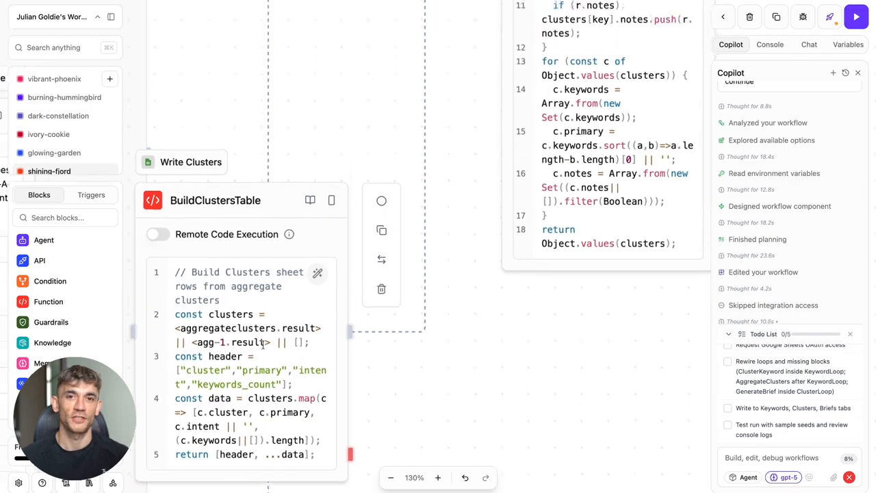
scroll(595, 289, up, 10)
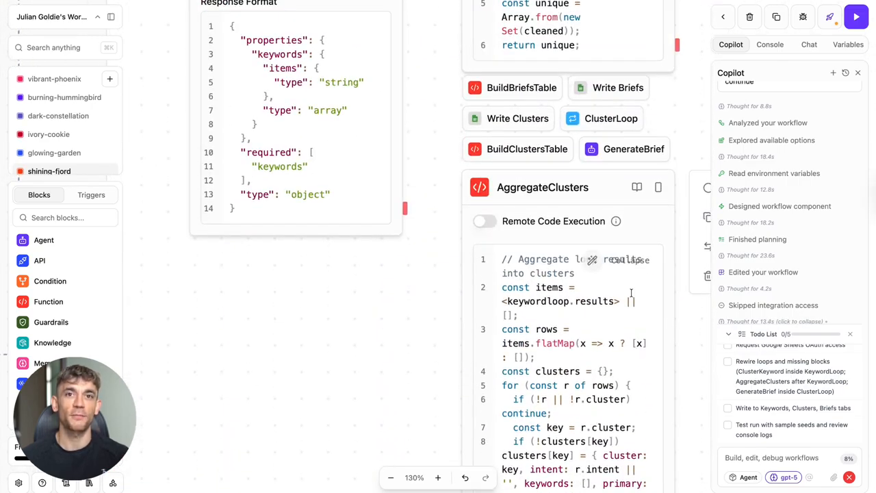
scroll(618, 270, up, 3)
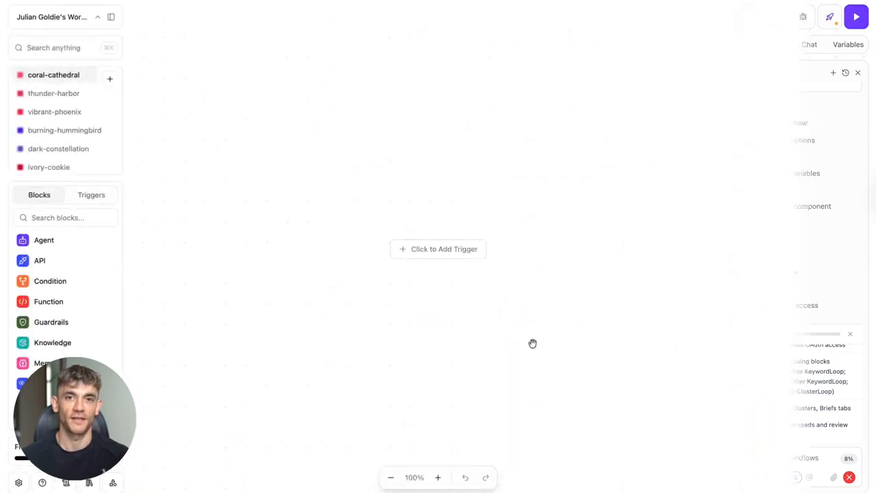
Switch Copilot to claude-4.5-haiku and submit the prompt for a lead generation workflow that finds, scores and follows up with prospects.
click(785, 474)
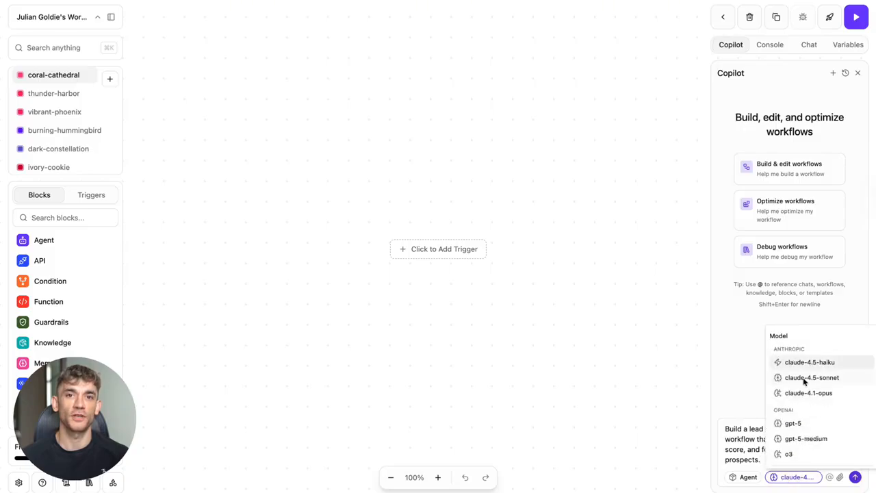
click(831, 372)
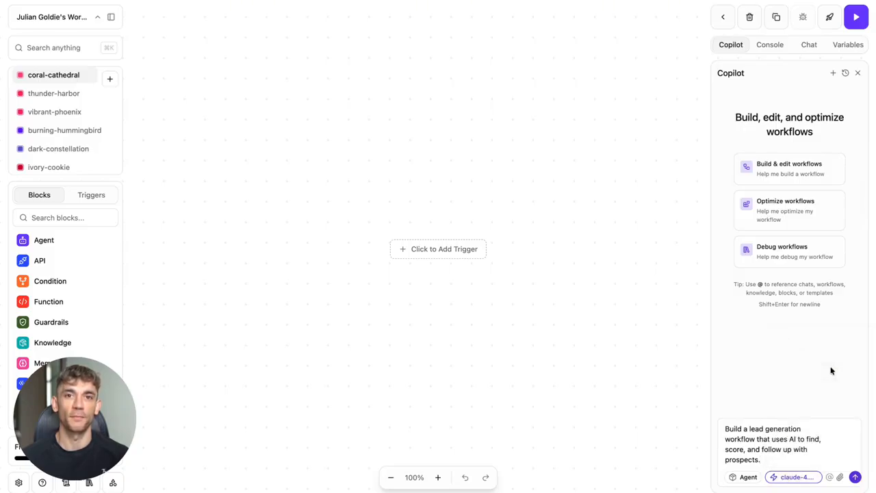
click(855, 477)
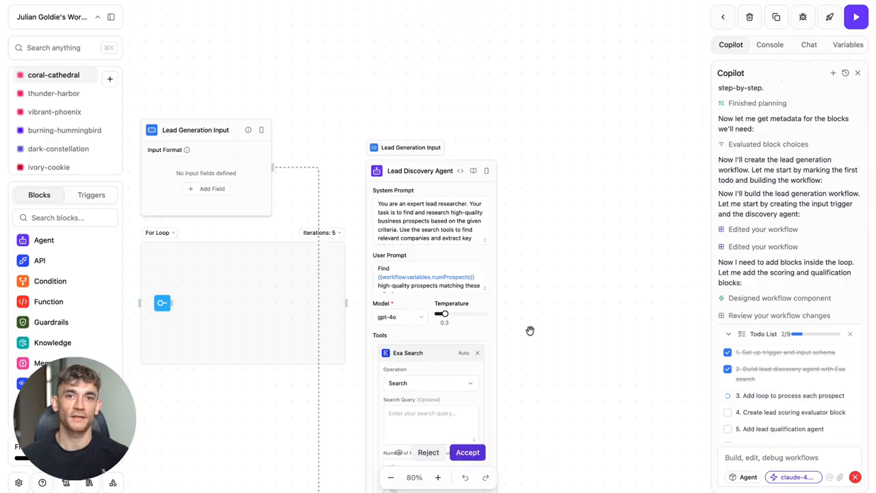
Accept Copilot's successive proposals for the Lead Generation Input, Lead Discovery Agent, For Loop and Lead Qualification Agent blocks.
click(467, 450)
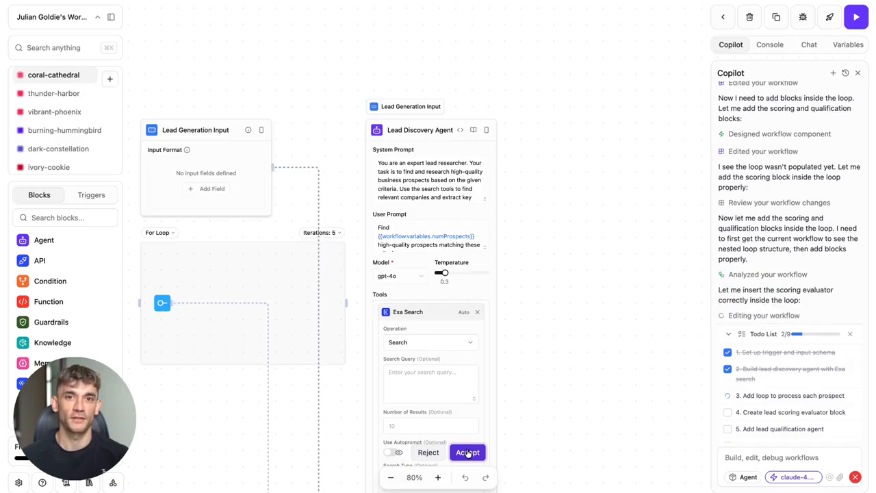
click(468, 453)
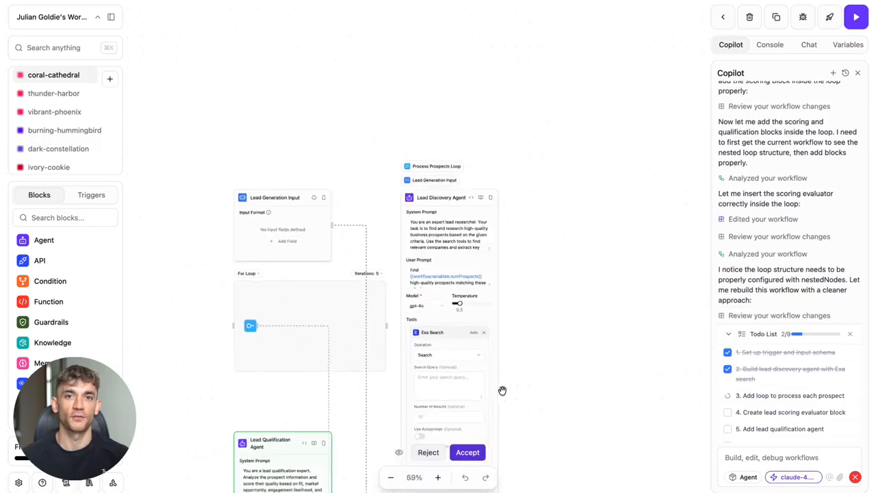
scroll(491, 409, up, 5)
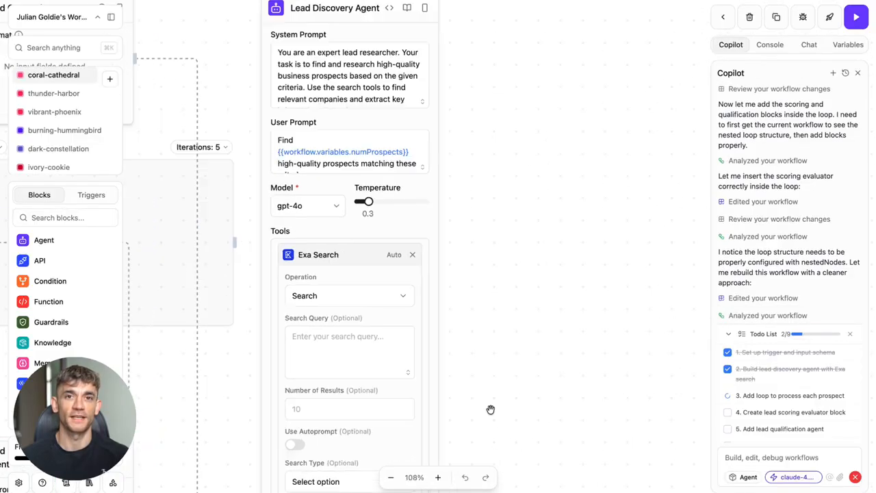
scroll(491, 409, down, 5)
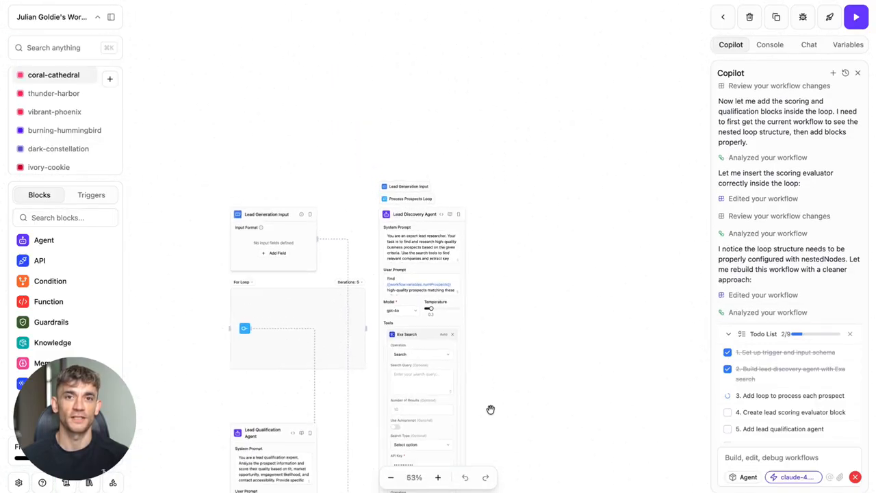
Accept Copilot's revised lead workflow with the Lead Qualification Agent connected at the prospects loop.
click(438, 479)
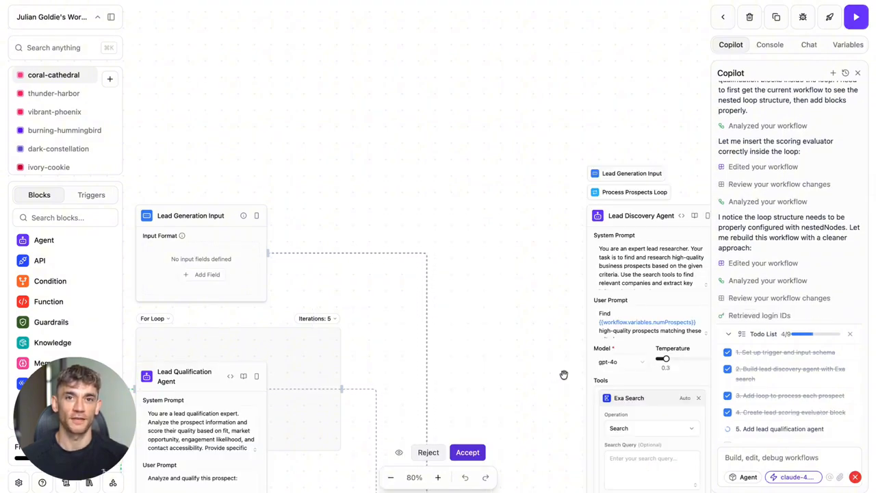
click(469, 452)
scroll(483, 429, down, 3)
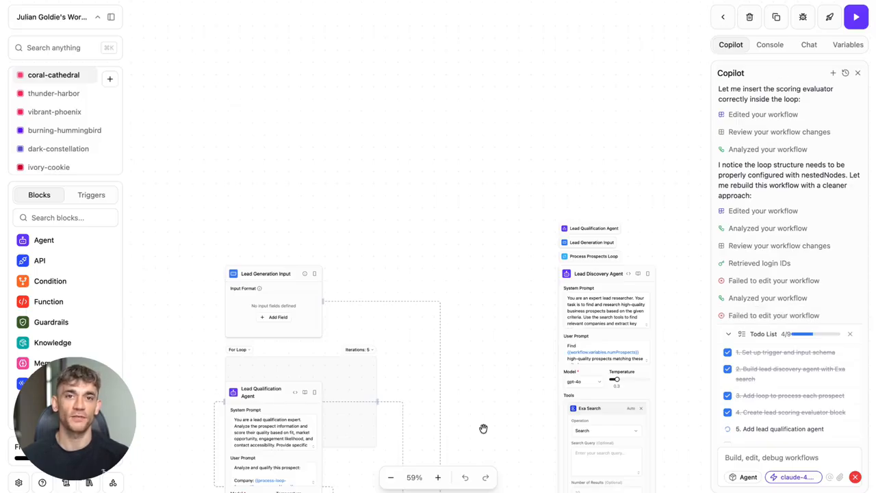
drag(218, 402, 236, 314)
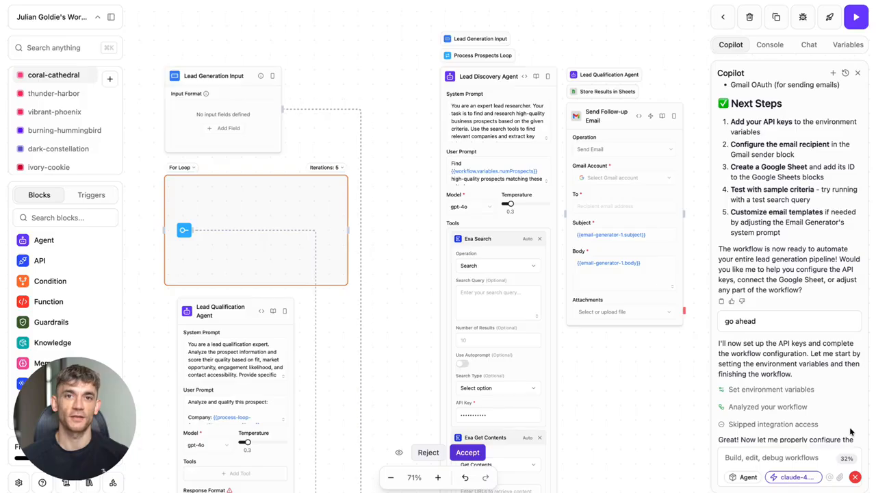
Accept Copilot's follow-up changes to the For Loop, the Lead Discovery Agent's user prompt and the Lead Qualification Agent.
click(469, 452)
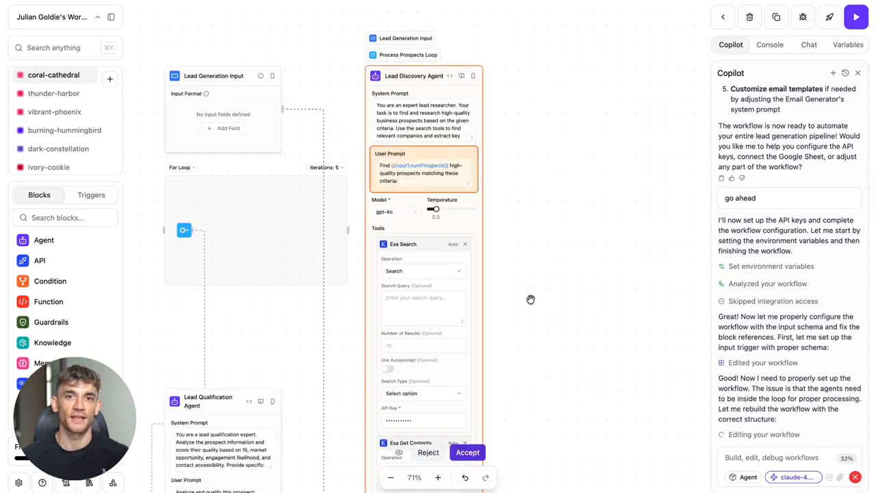
click(469, 453)
scroll(432, 330, up, 2)
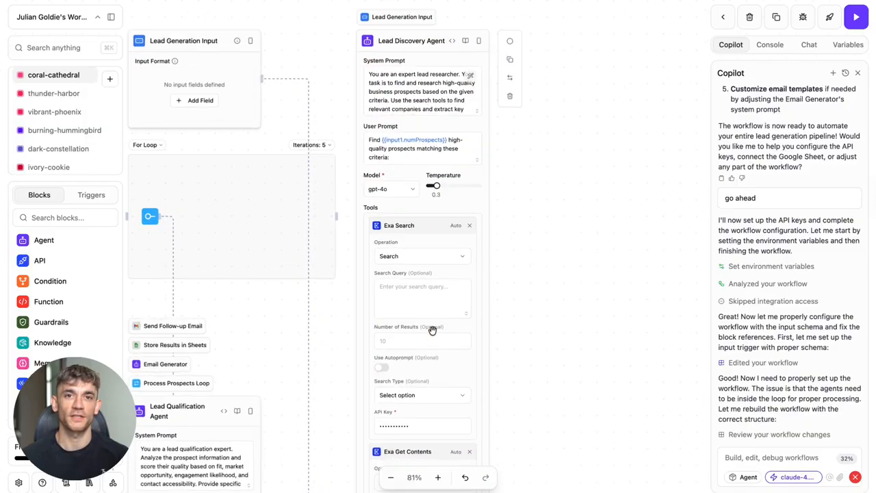
click(383, 340)
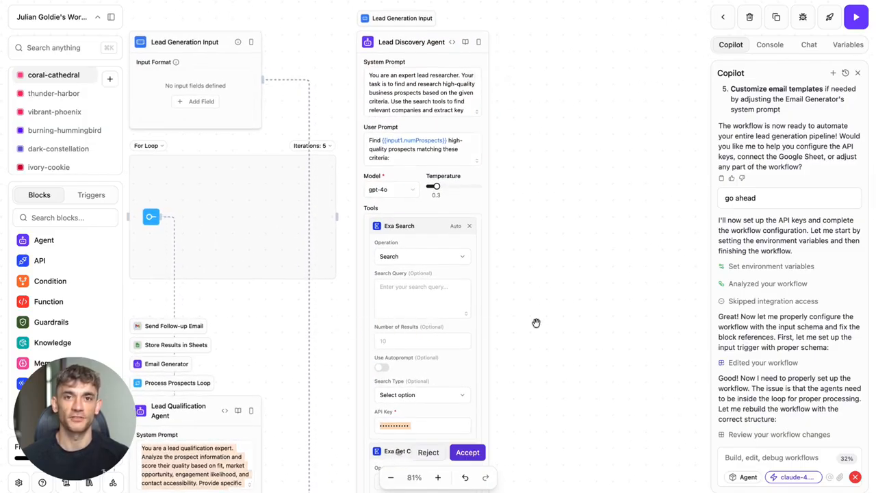
click(466, 452)
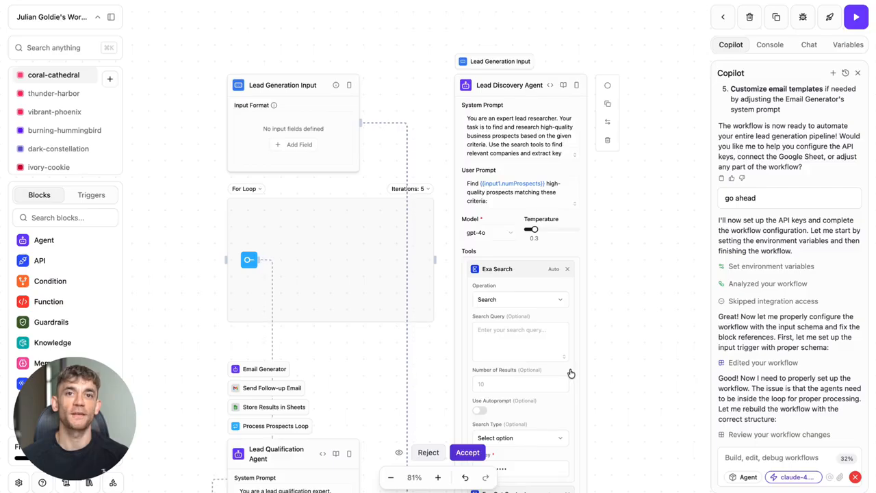
Examine the Lead Qualification Agent's prompts and response format and the Exa Get Contents tool settings.
drag(434, 406, 442, 198)
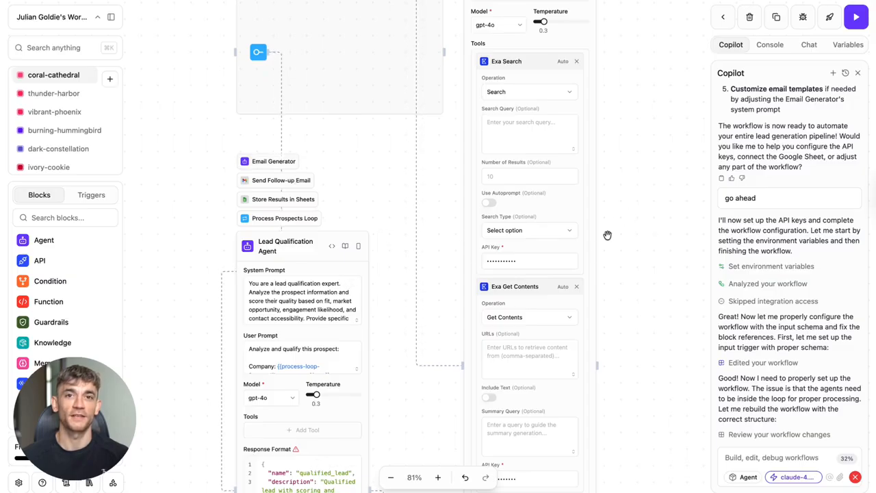
scroll(477, 309, down, 5)
scroll(470, 368, up, 3)
scroll(468, 369, up, 5)
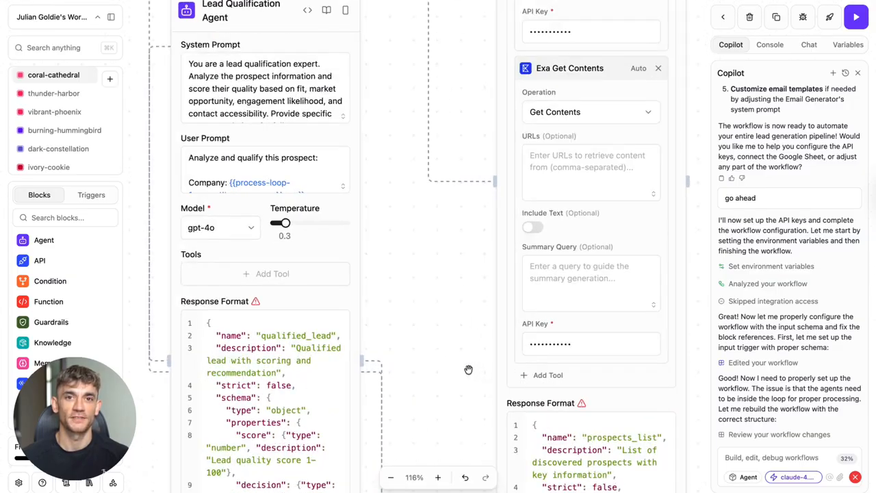
Examine the response formats of both lead agents and the overall lead workflow layout, dismissing the Dashlane login prompt.
drag(470, 367, 456, 251)
drag(433, 363, 390, 224)
scroll(419, 157, down, 3)
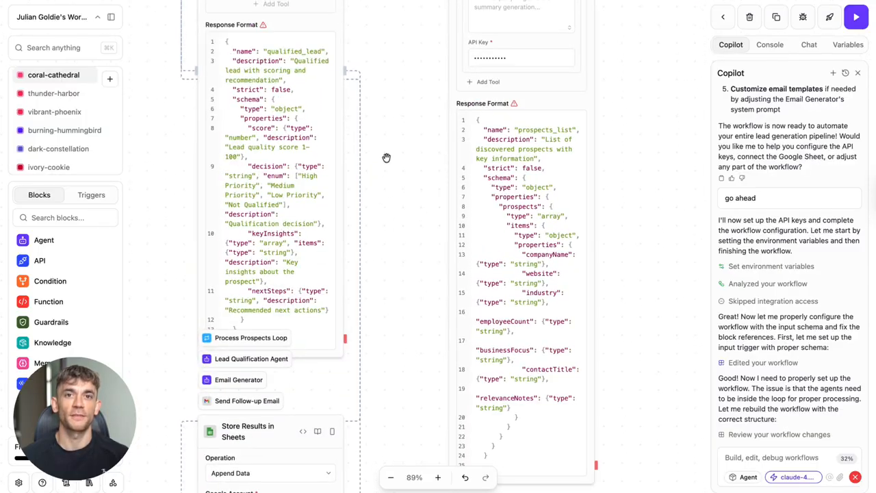
drag(386, 157, 426, 488)
drag(434, 393, 411, 492)
scroll(398, 296, down, 2)
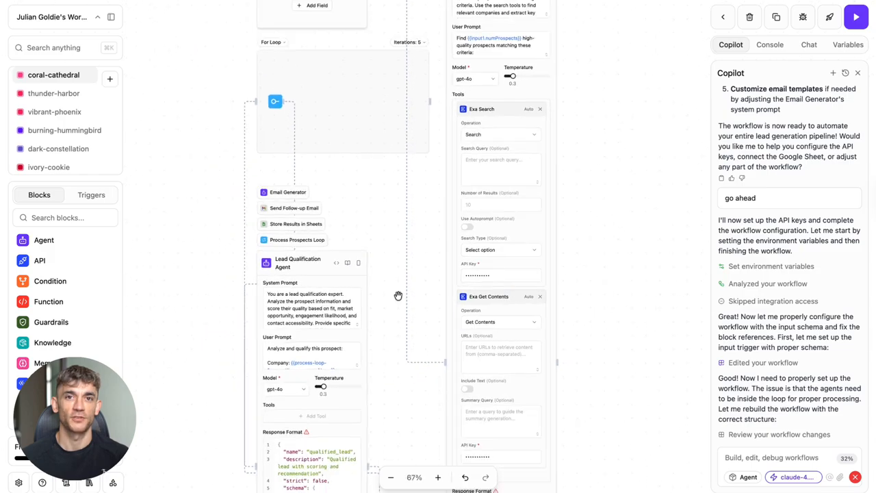
drag(399, 296, 324, 381)
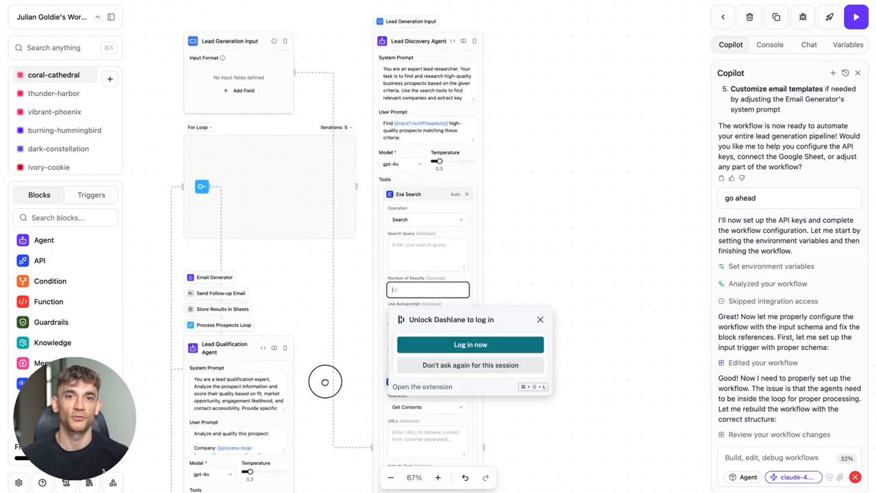
click(540, 319)
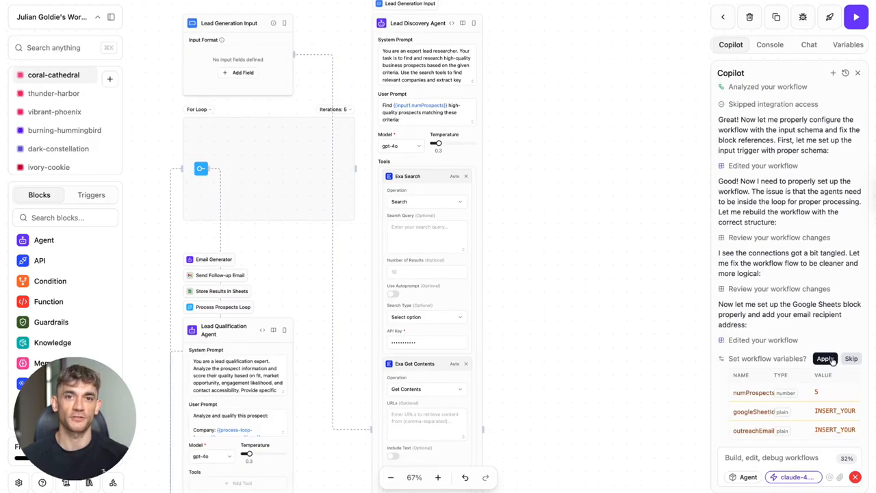
Apply Copilot's proposed workflow variables numProspects, googleSheetId and outreachEmail, and let it run the lead workflow.
click(831, 360)
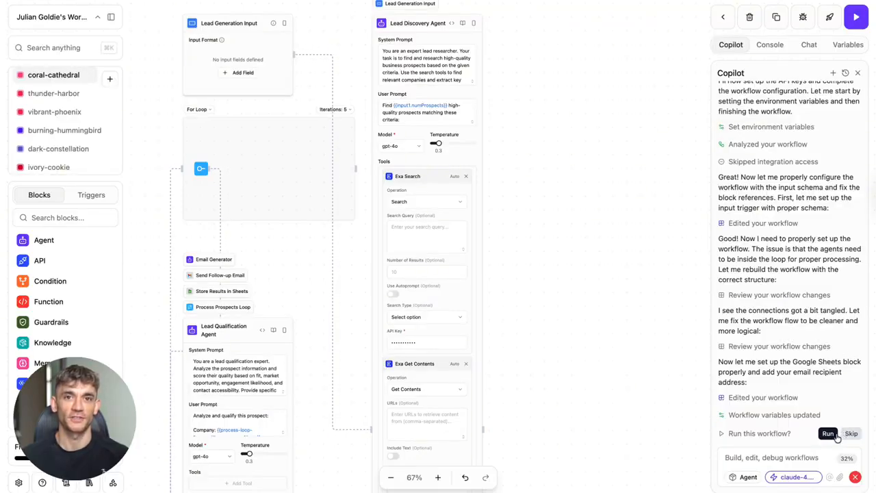
click(829, 434)
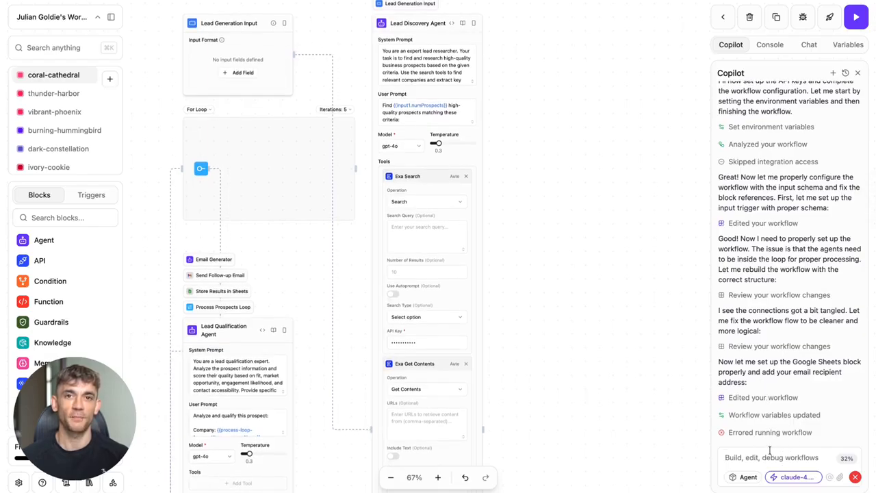
Draft the Copilot message "fix the error" and accept its proposed change to the Lead Discovery Agent's user prompt.
text(fi)
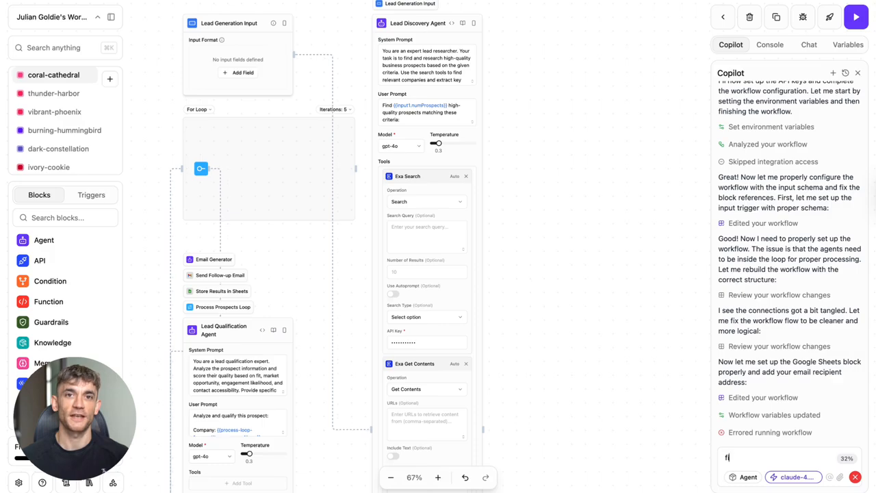
text(x the error)
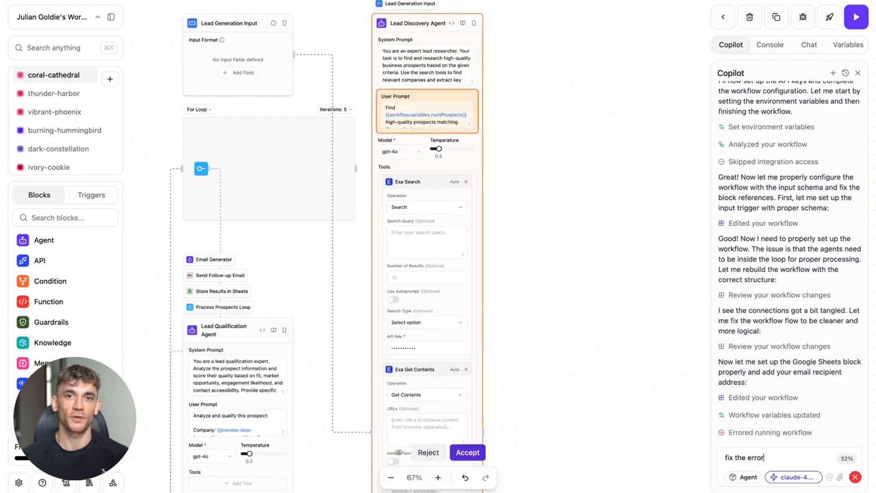
click(471, 453)
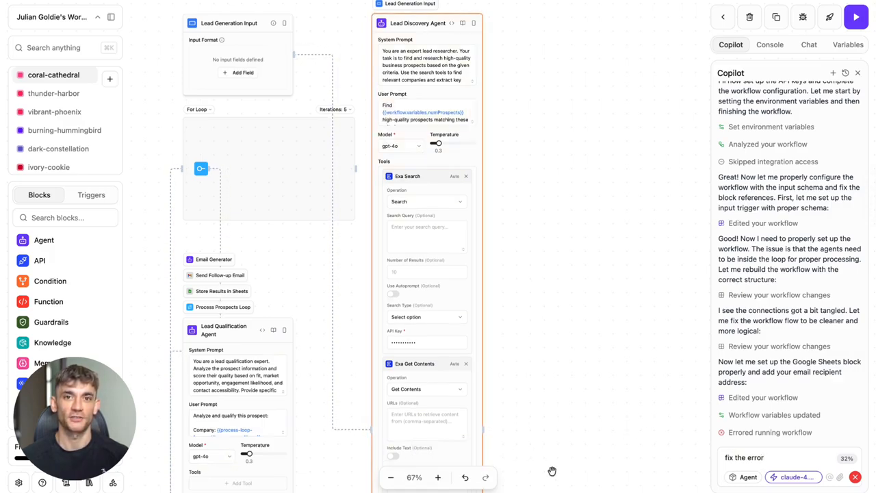
Send Copilot the request "fix the error" and accept its proposed change to the Lead Qualification Agent.
click(804, 458)
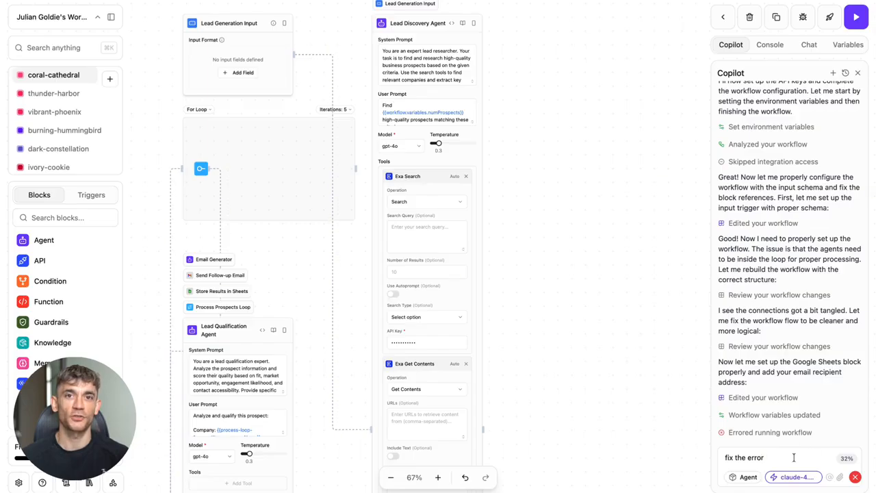
scroll(510, 428, down, 3)
ctrl+scroll(577, 415, up, 3)
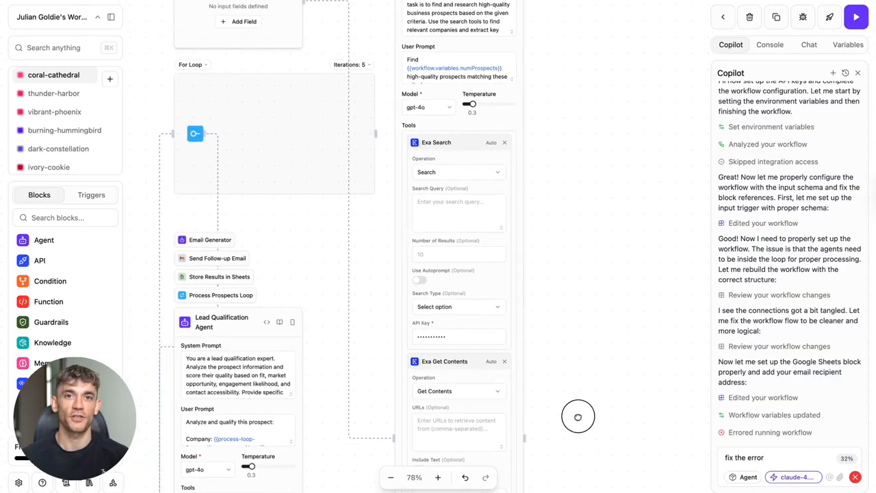
drag(622, 356, 622, 395)
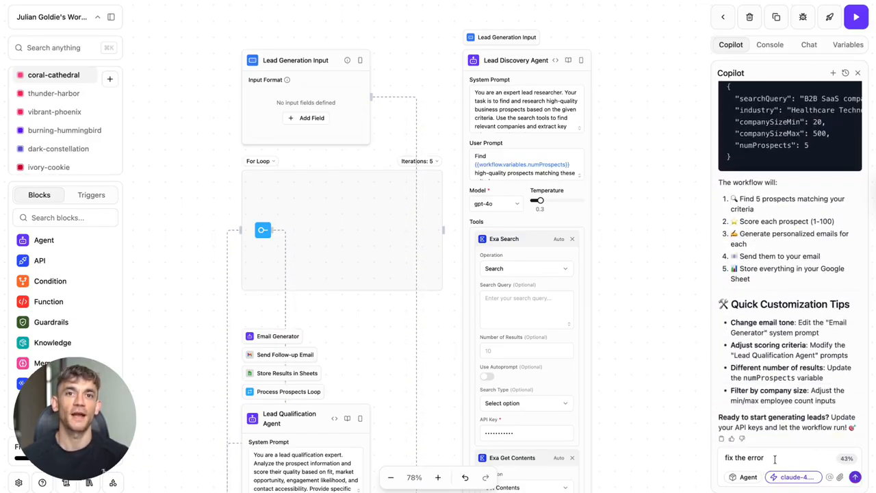
key(ctrl+shift+Left)
key(ctrl+shift+Left)
key(ctrl+shift+Left)
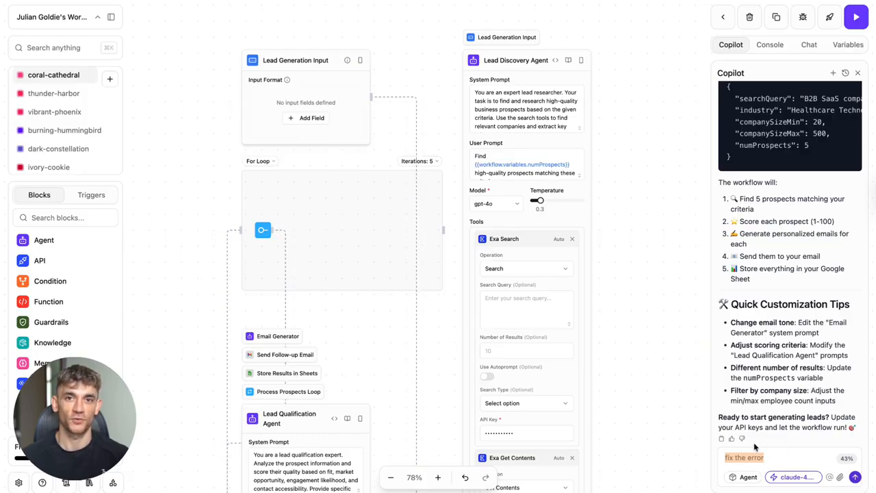
key(Return)
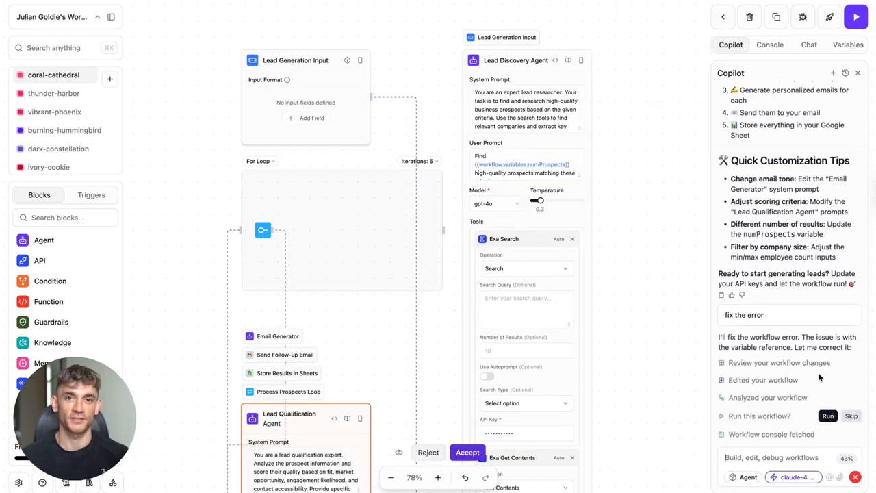
click(467, 452)
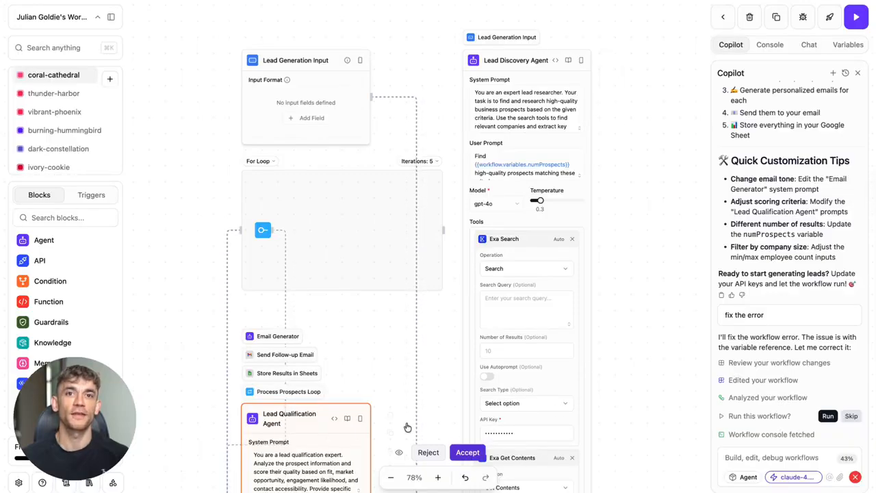
Examine the Lead Discovery Agent's system prompt and the Lead Qualification Agent's prompts and response format in the revised workflow.
scroll(385, 361, up, 2)
scroll(411, 420, up, 2)
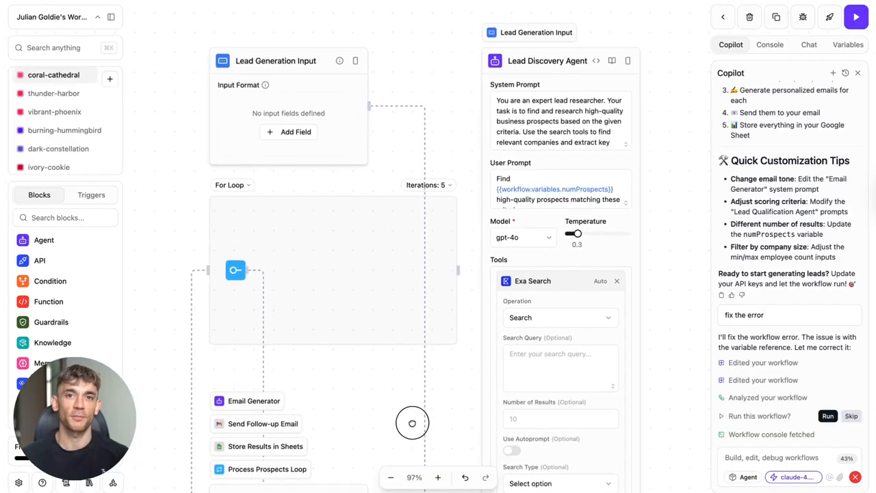
scroll(585, 123, down, 5)
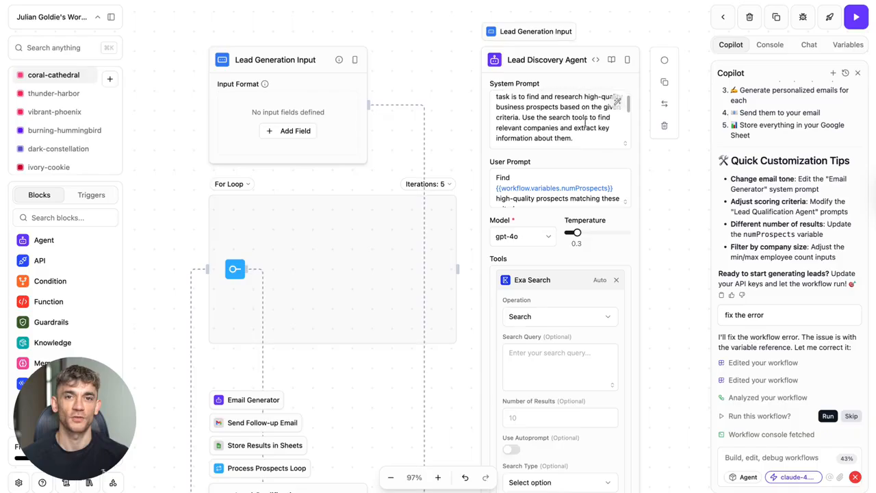
scroll(585, 123, up, 5)
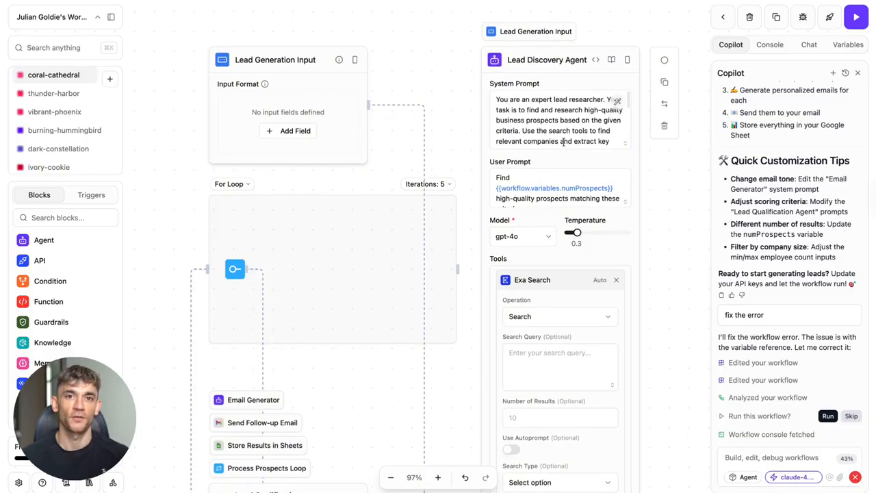
scroll(374, 437, down, 5)
scroll(438, 273, down, 1)
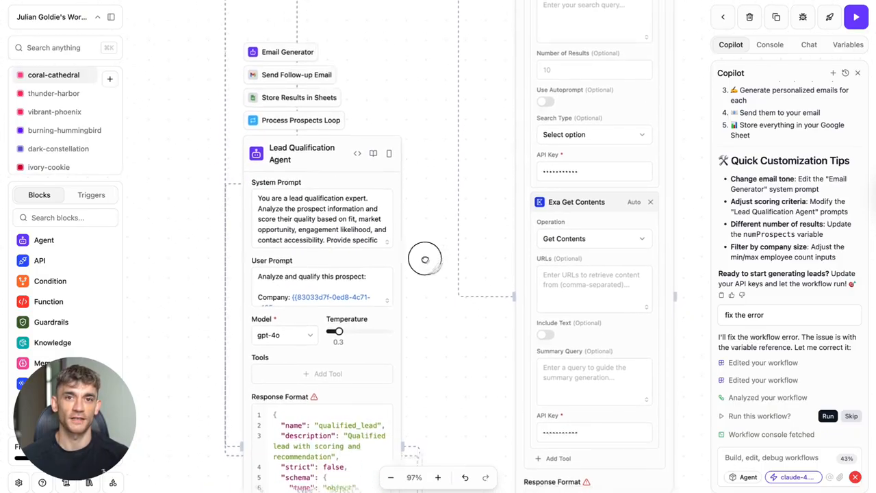
scroll(387, 225, down, 1)
scroll(387, 225, up, 1)
scroll(387, 225, down, 1)
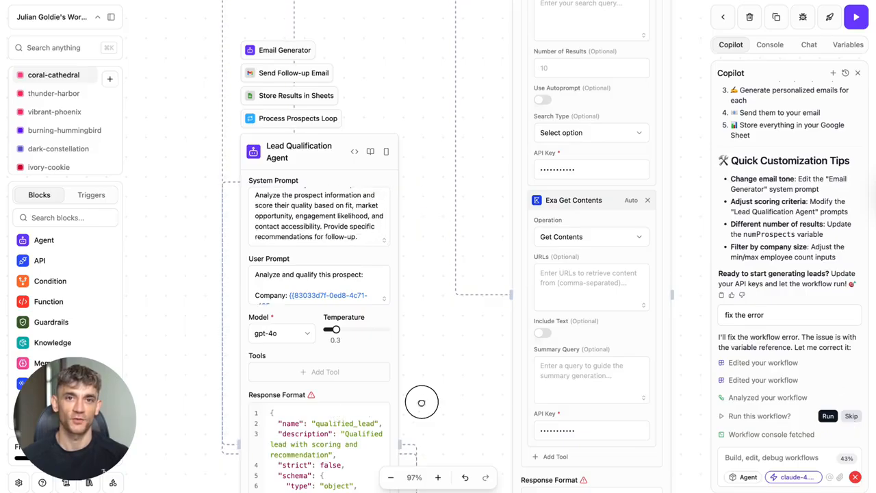
scroll(466, 285, down, 3)
scroll(462, 260, down, 3)
scroll(461, 206, up, 3)
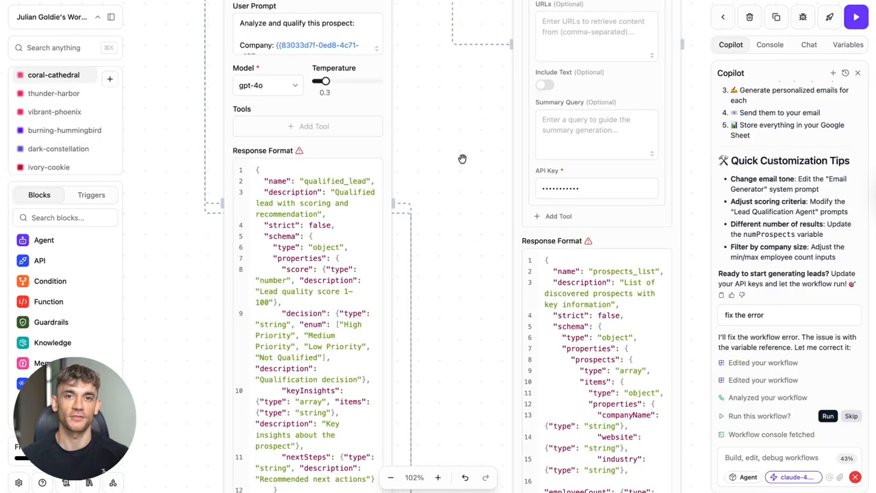
drag(461, 160, 475, 416)
scroll(455, 273, up, 3)
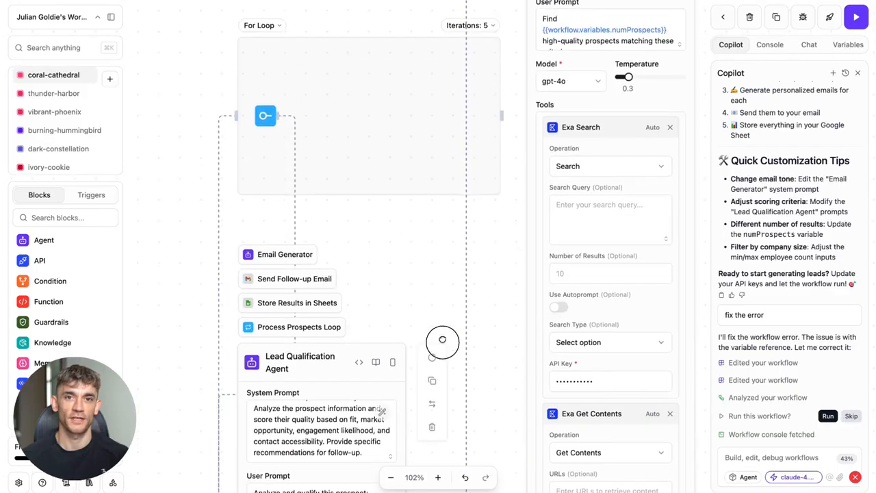
drag(493, 232, 445, 309)
scroll(472, 342, down, 3)
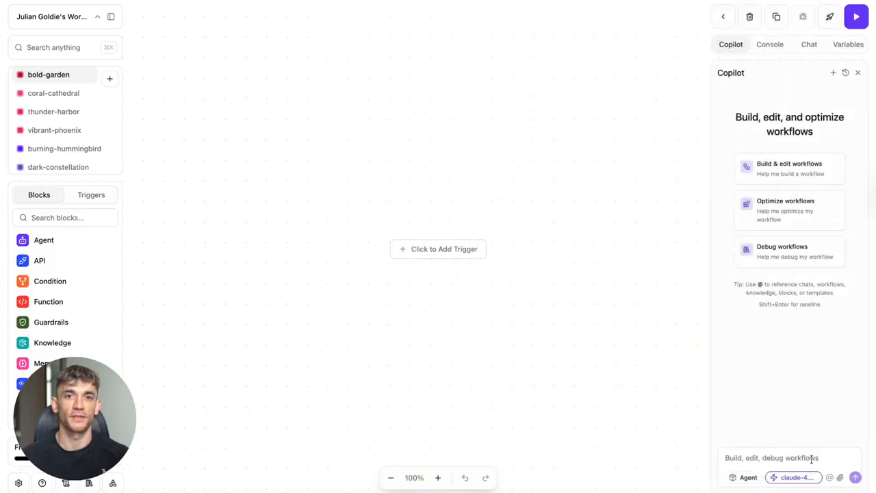
Switch Copilot's model to gpt-5 and ask it to build a business automation workflow that manages client onboarding and task assignment.
click(803, 477)
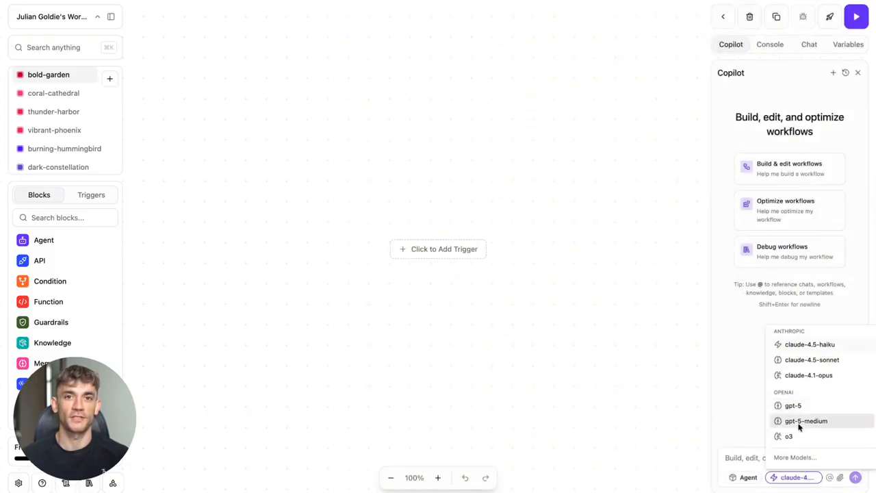
click(798, 407)
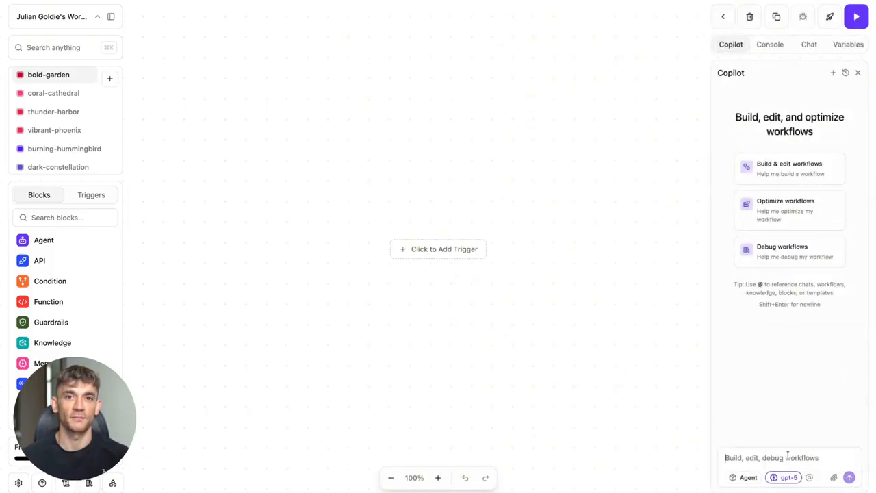
text(Build a business automation workflow that manages client onboarding and task assignment.)
key(Return)
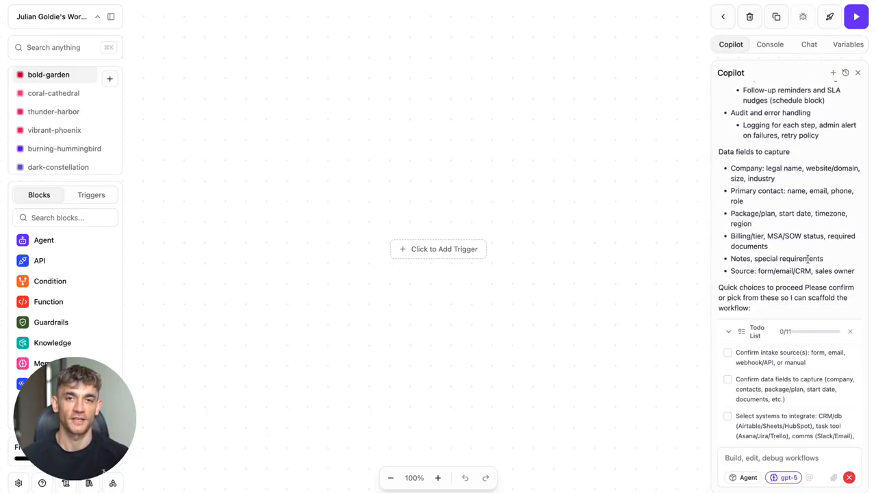
Answer Copilot's setup questions with "you decide" and accept its proposed client onboarding workflow.
text(you decide)
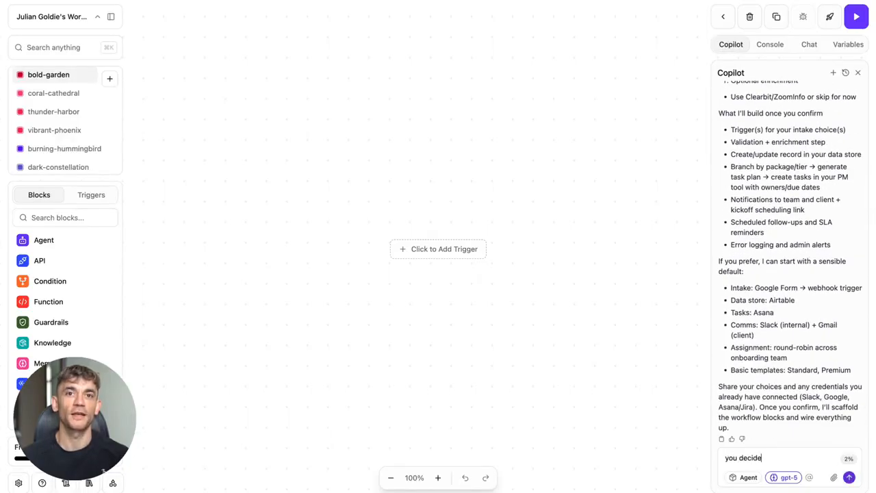
key(Return)
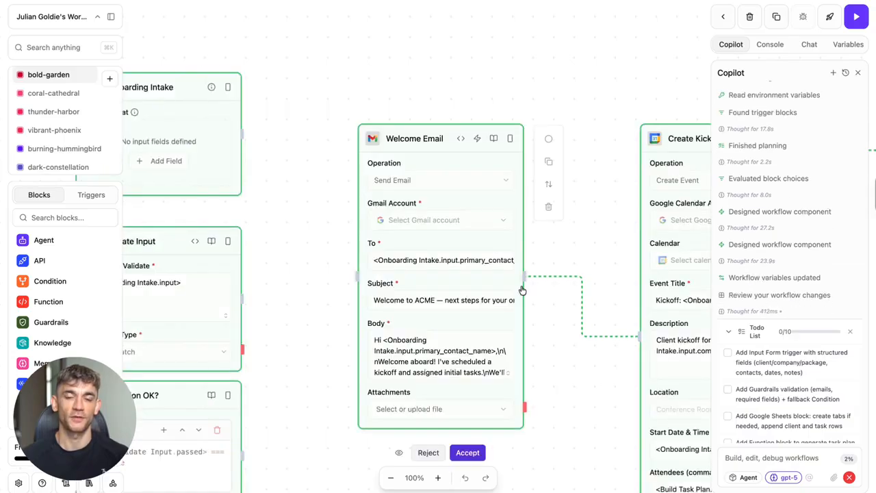
scroll(522, 289, down, 5)
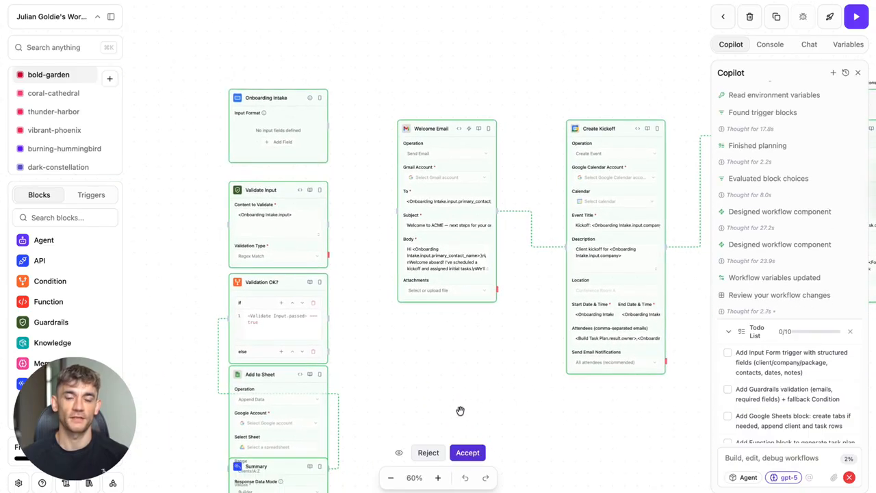
click(465, 450)
Examine the onboarding workflow's blocks, from the intake and validation through the Welcome Email and Create Kickoff to the Notify Owner loop and Build Task Plan.
scroll(380, 236, up, 2)
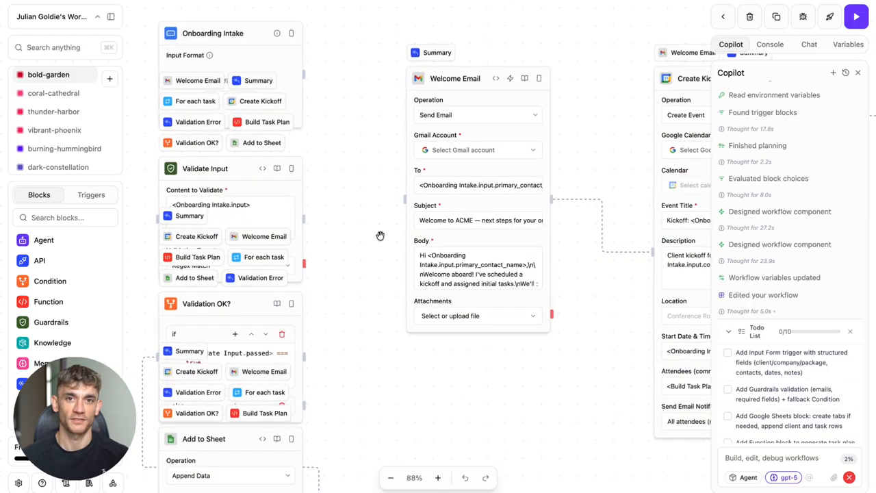
scroll(320, 146, up, 3)
scroll(319, 146, down, 8)
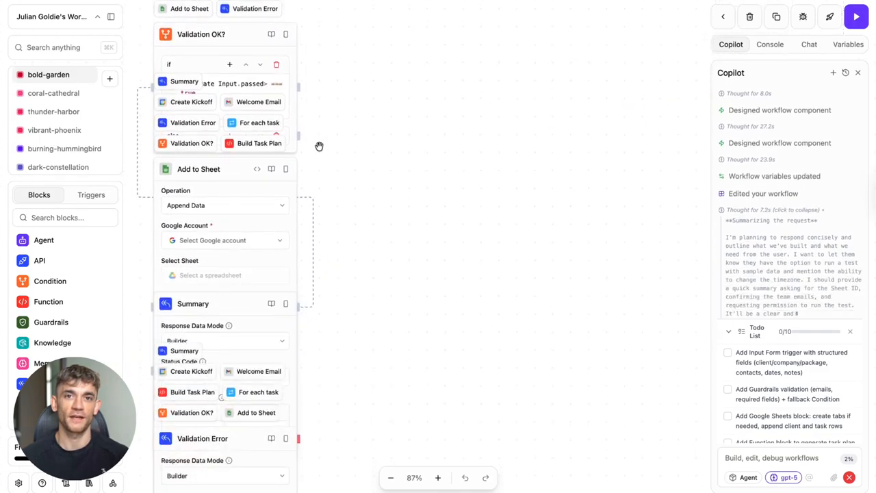
scroll(319, 146, up, 5)
scroll(319, 146, down, 3)
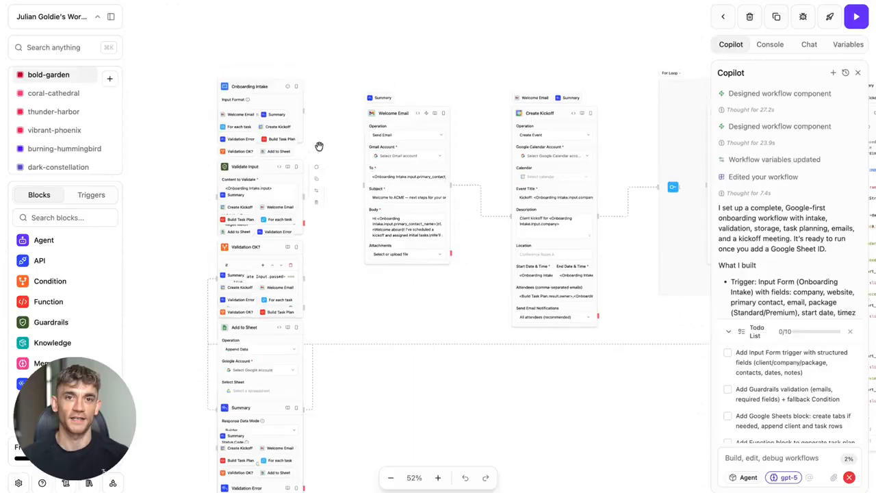
scroll(319, 146, right, 5)
scroll(319, 146, up, 2)
scroll(319, 145, right, 4)
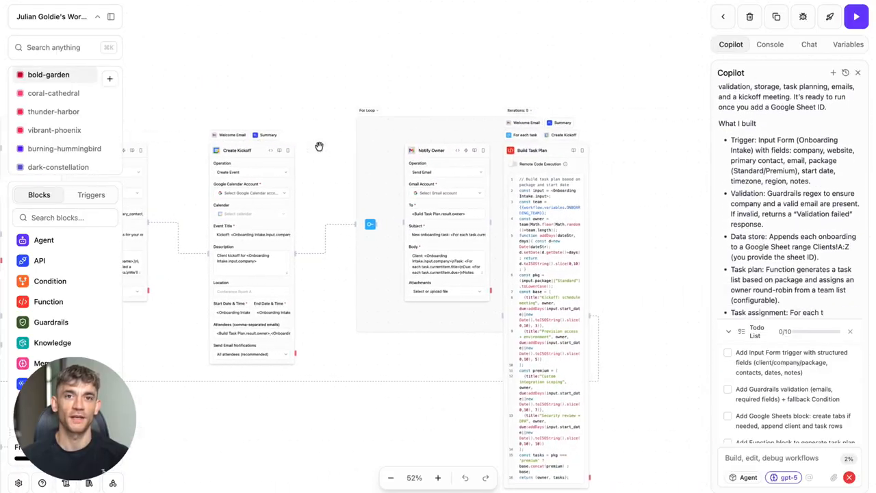
scroll(319, 145, up, 5)
scroll(322, 147, left, 5)
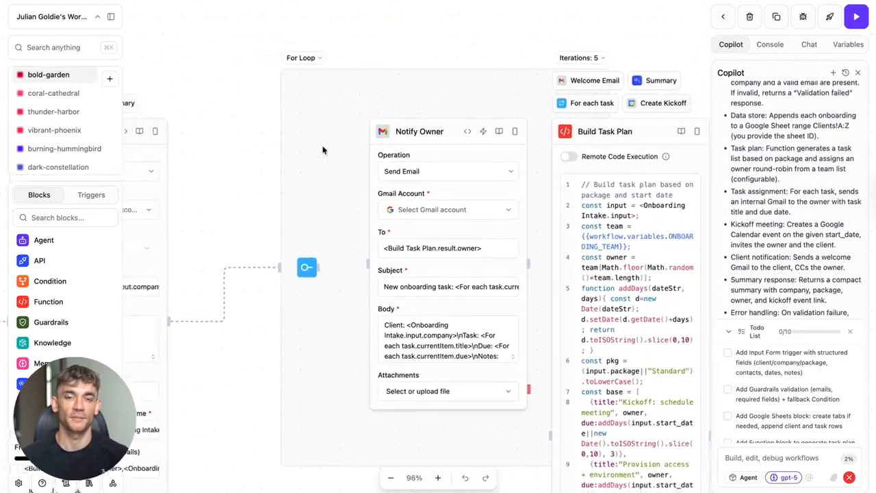
scroll(322, 147, down, 4)
scroll(322, 148, right, 3)
scroll(322, 146, left, 5)
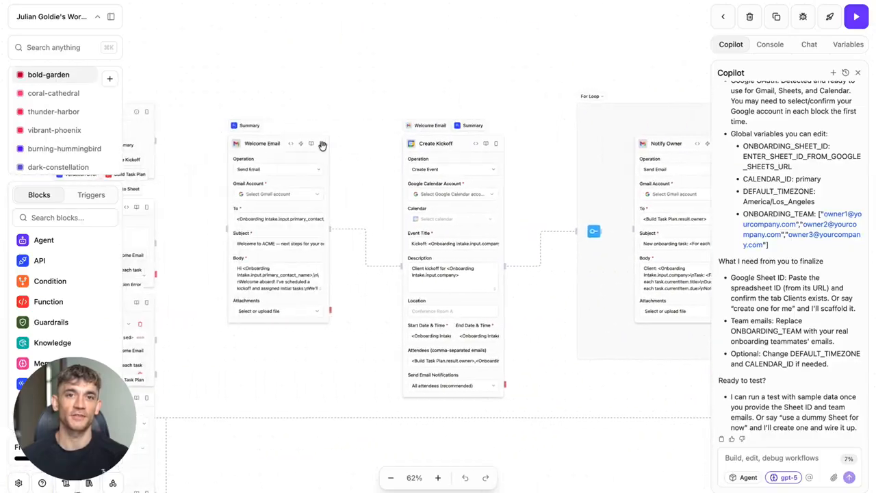
Copy Copilot's suggested reply "use a dummy Sheet for now" and send it back as the next prompt.
scroll(322, 145, up, 4)
scroll(428, 191, right, 3)
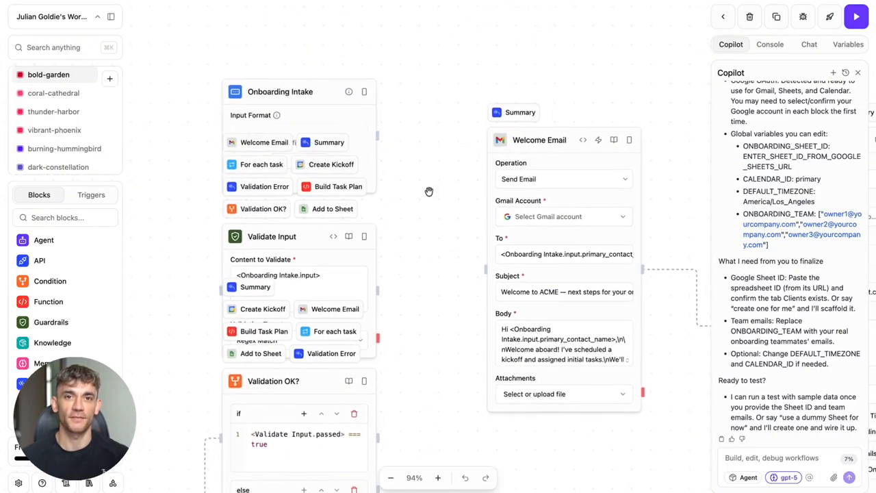
scroll(428, 191, down, 3)
scroll(428, 191, up, 2)
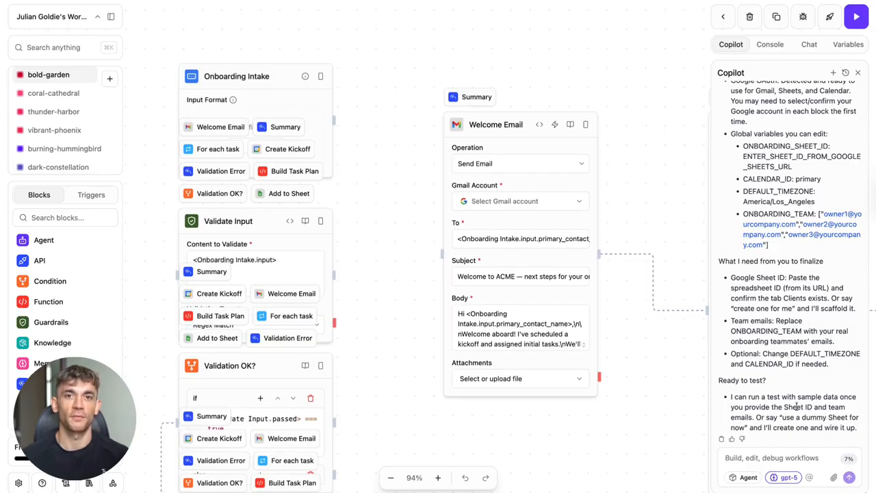
drag(785, 417, 746, 425)
key(ctrl+c)
click(743, 459)
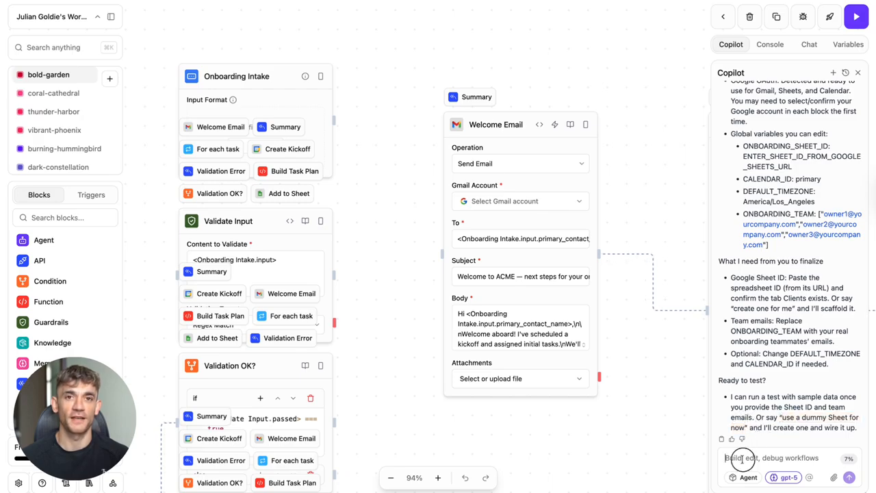
key(ctrl+v)
key(Return)
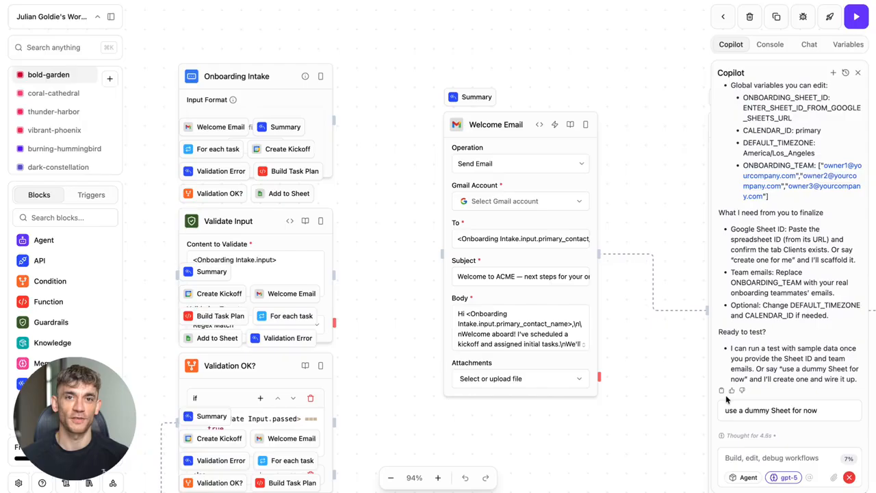
Examine the Welcome Email, Create Kickoff, Notify Owner and Build Task Plan blocks while Copilot works on the dummy sheet request.
scroll(565, 363, down, 3)
scroll(565, 364, down, 3)
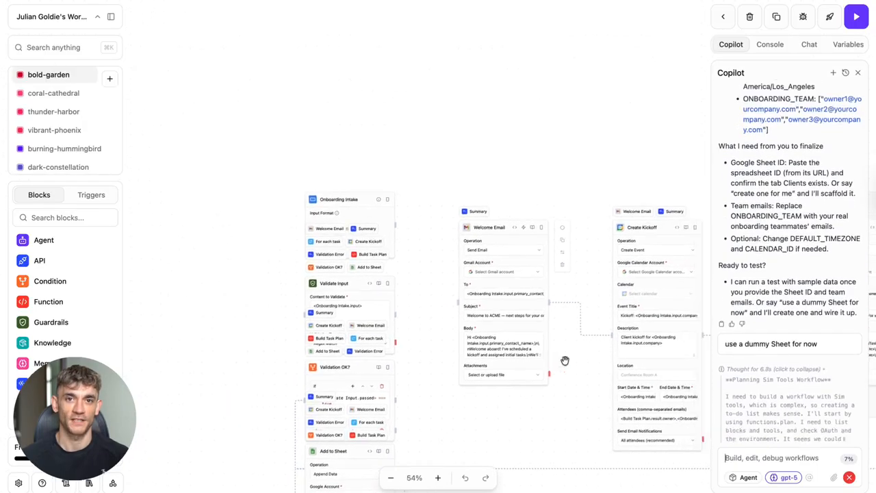
scroll(565, 361, up, 4)
scroll(565, 361, right, 3)
scroll(564, 361, down, 3)
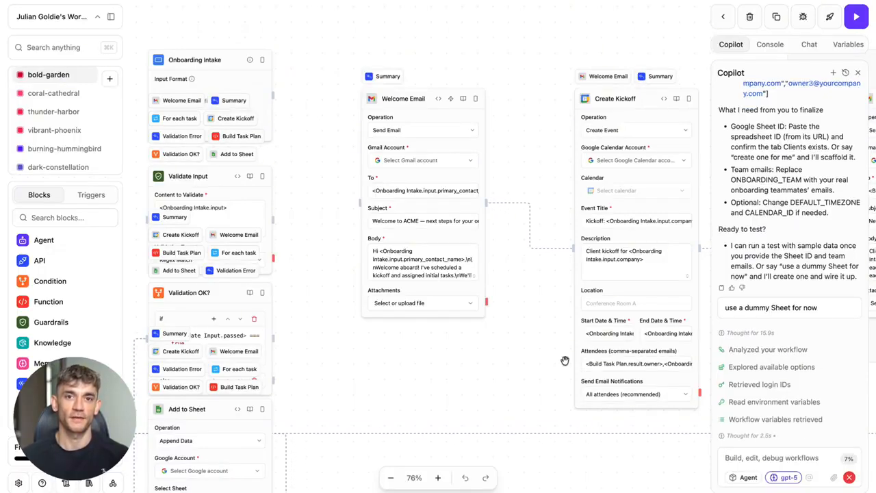
scroll(554, 342, right, 2)
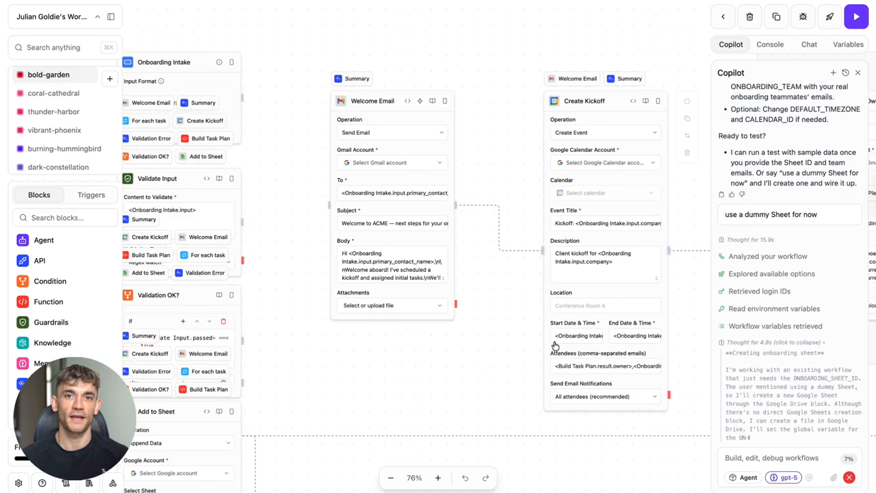
scroll(438, 340, right, 5)
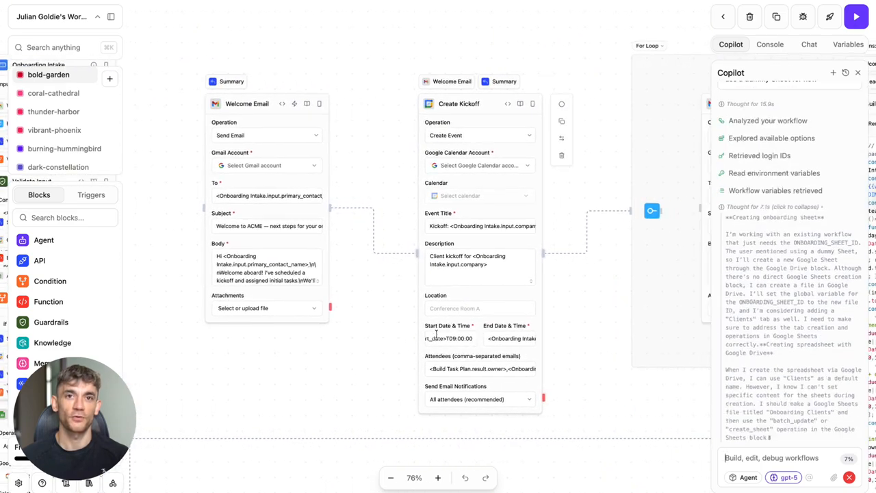
scroll(523, 252, down, 5)
scroll(527, 260, right, 1)
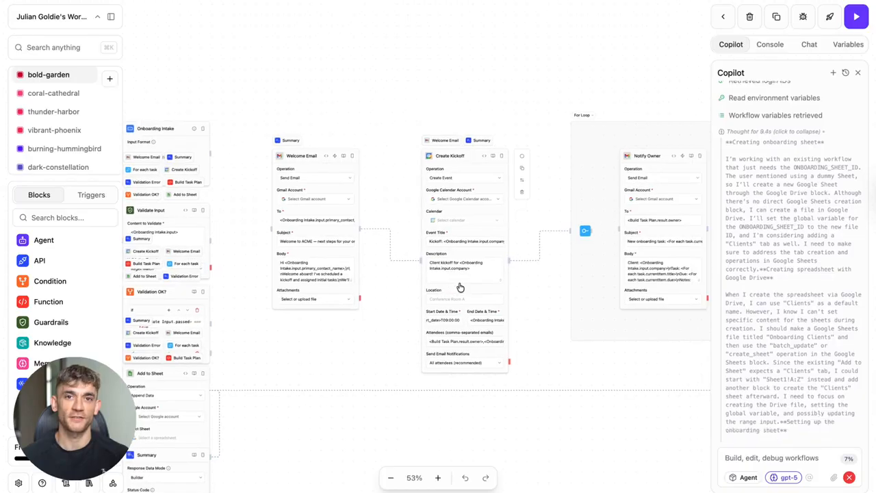
scroll(529, 265, right, 3)
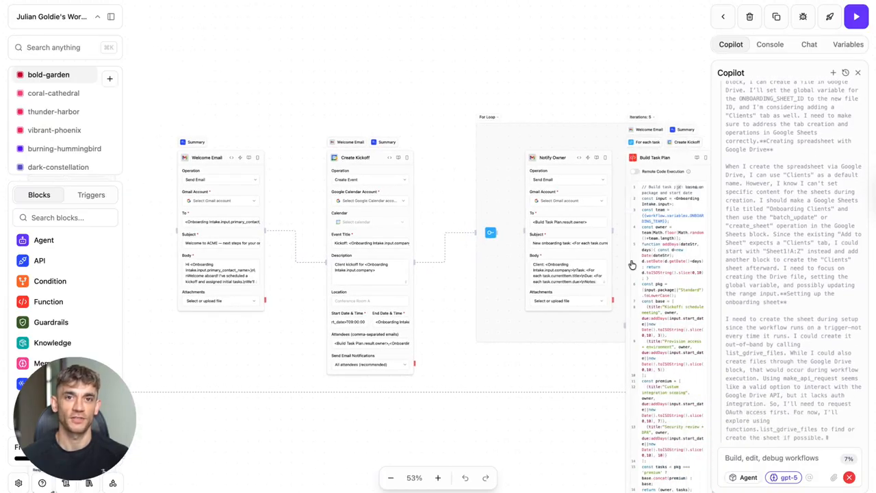
scroll(631, 265, up, 5)
scroll(632, 265, down, 5)
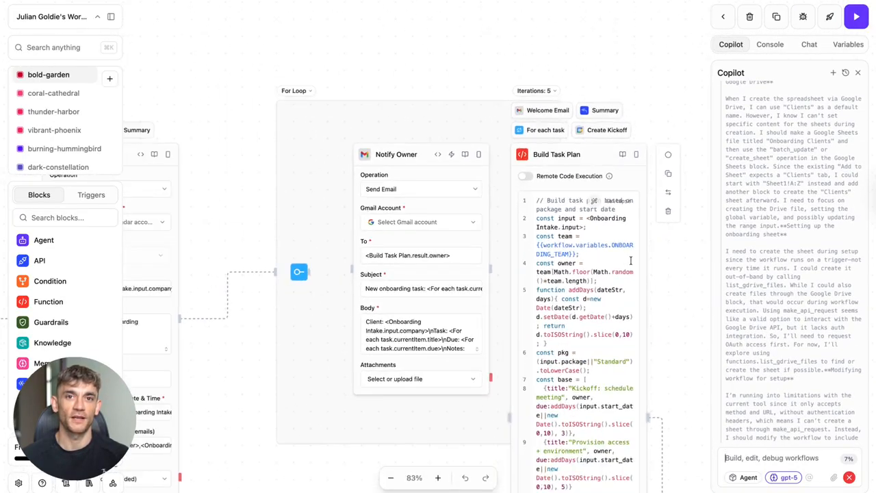
scroll(630, 260, up, 3)
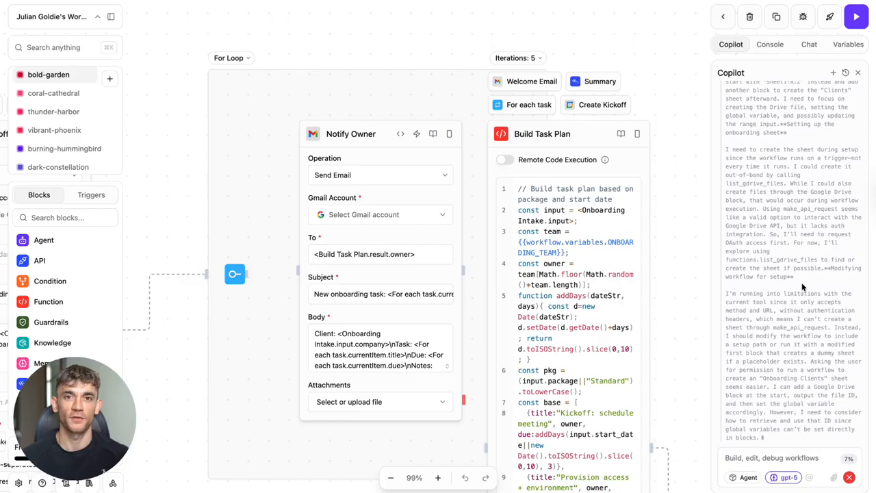
scroll(409, 332, down, 10)
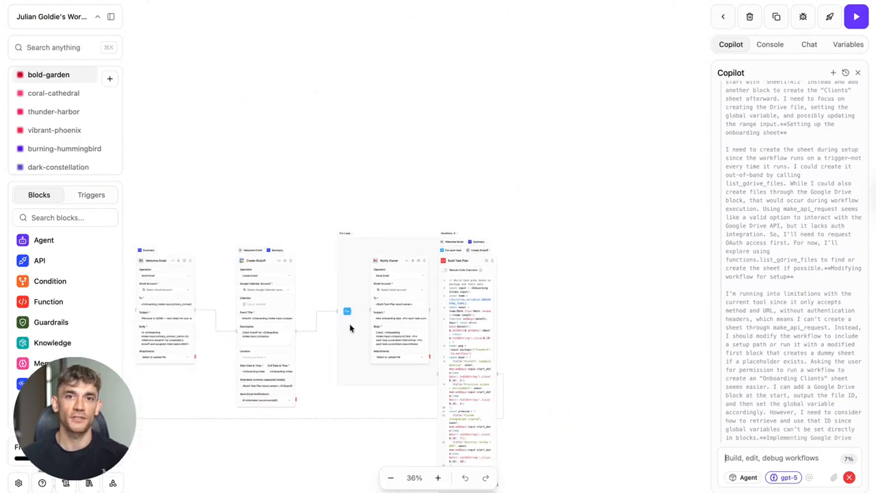
Accept Copilot's proposed dummy sheet changes and approve its request to run the workflow.
scroll(479, 290, up, 5)
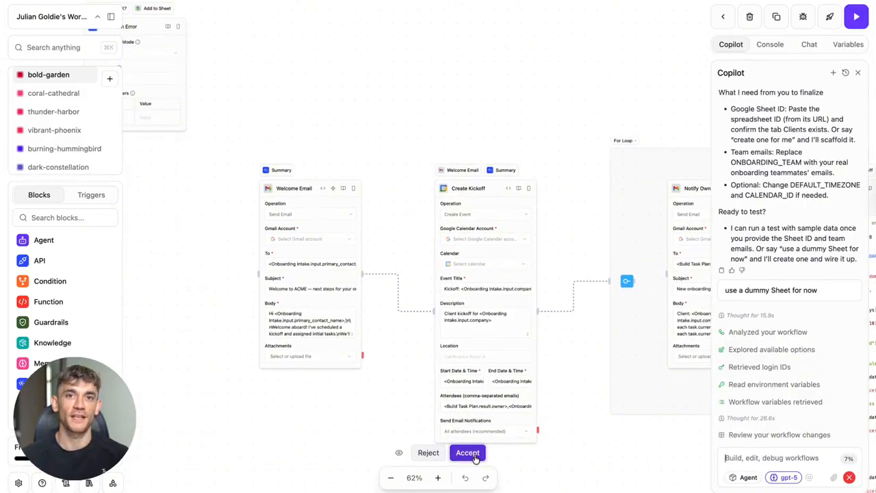
scroll(525, 388, down, 8)
scroll(521, 381, up, 5)
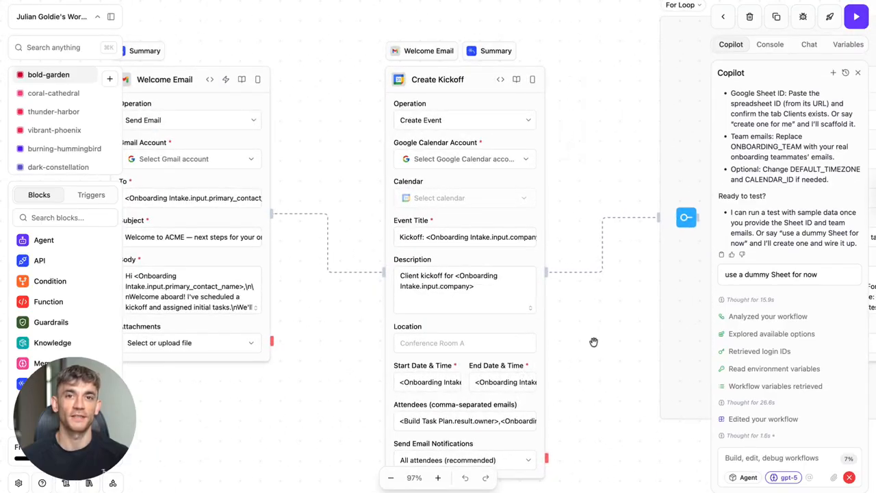
scroll(593, 342, left, 3)
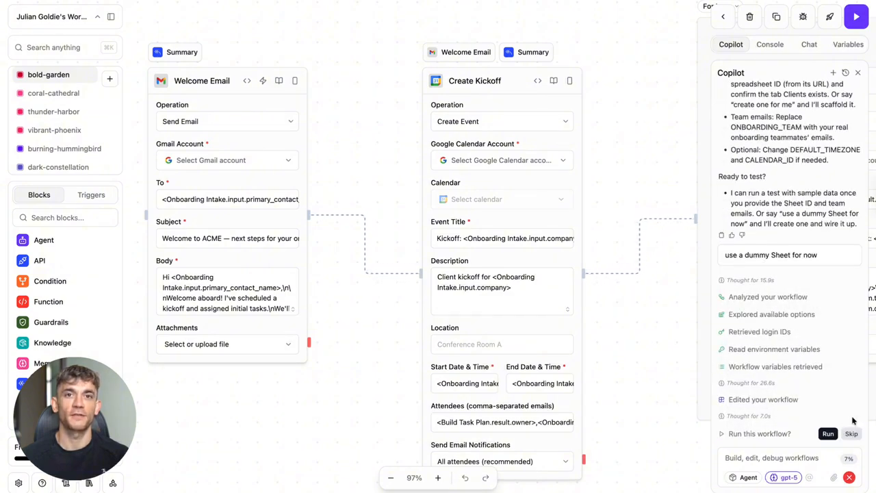
click(827, 434)
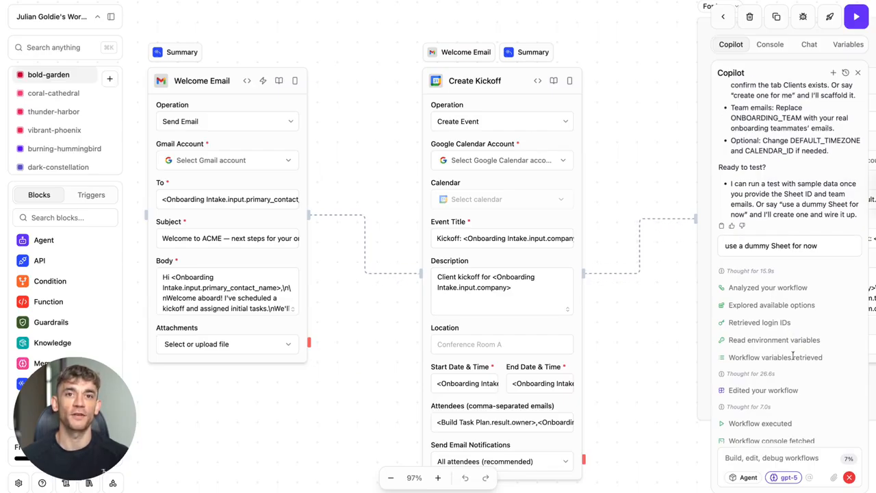
Look over the Validation Error, Welcome Email and Summary blocks, then accept Copilot's second revision and approve another workflow run.
scroll(540, 347, down, 3)
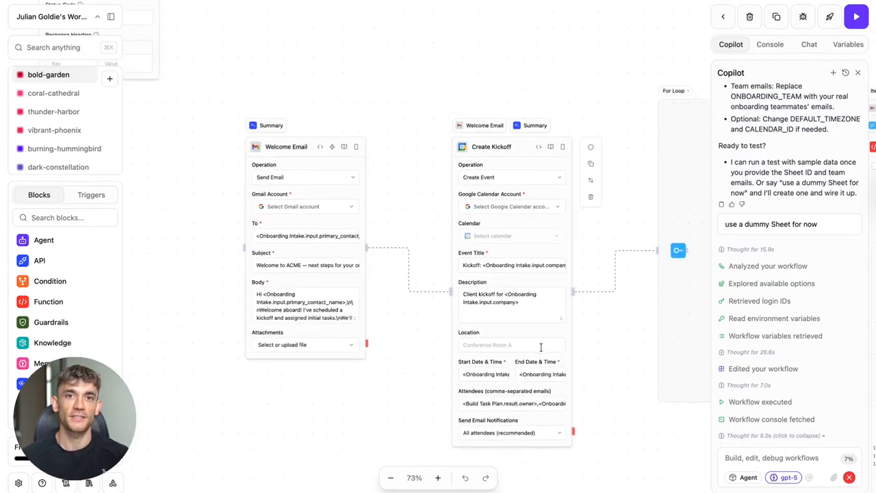
scroll(418, 192, left, 5)
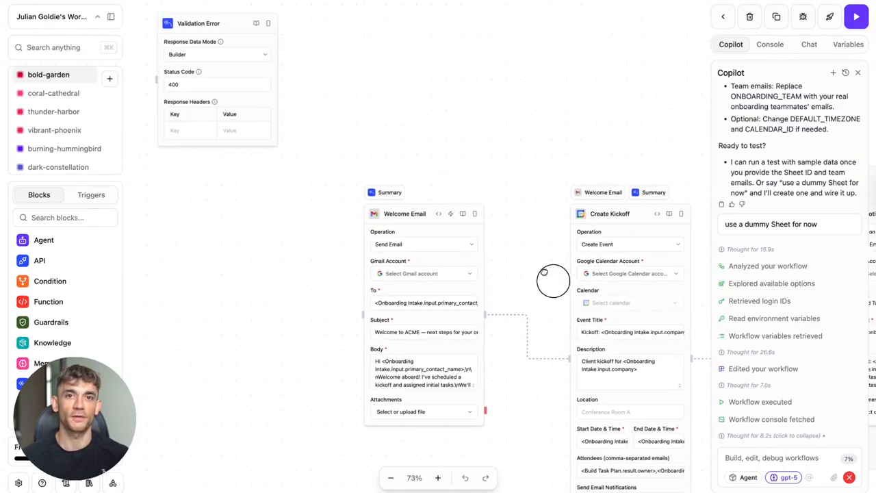
scroll(607, 166, right, 5)
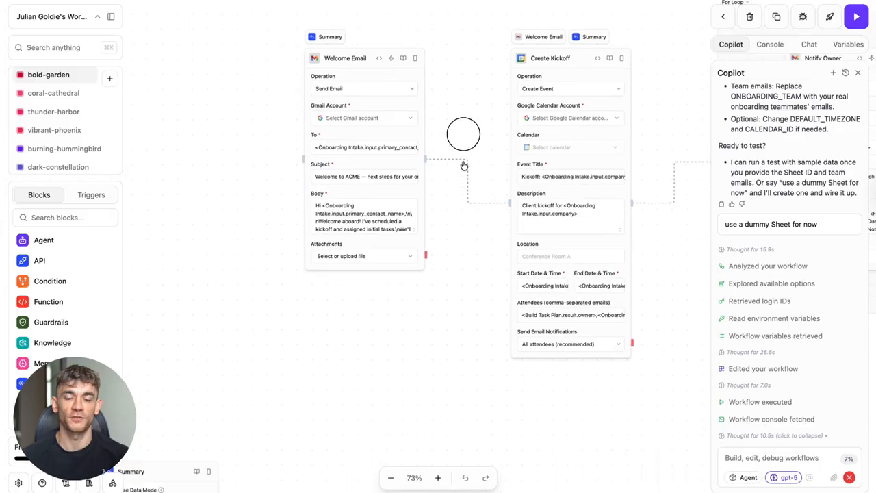
scroll(508, 136, down, 10)
scroll(509, 137, left, 5)
scroll(453, 193, down, 10)
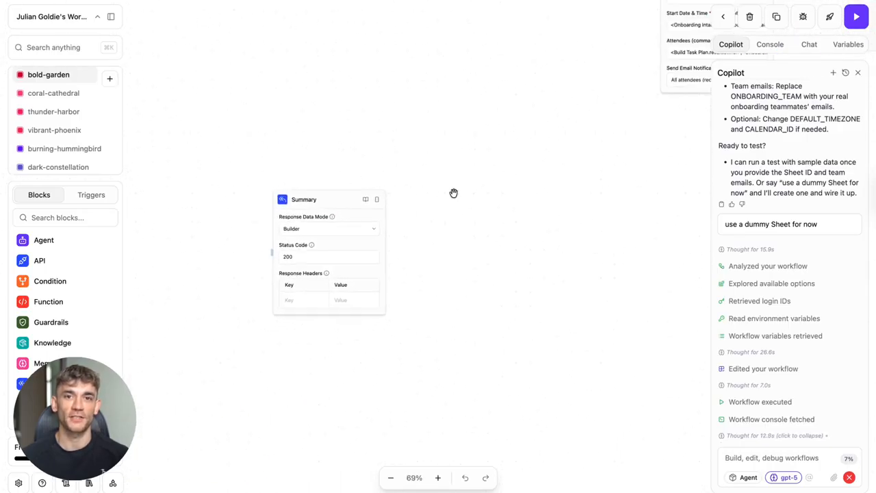
scroll(577, 204, up, 5)
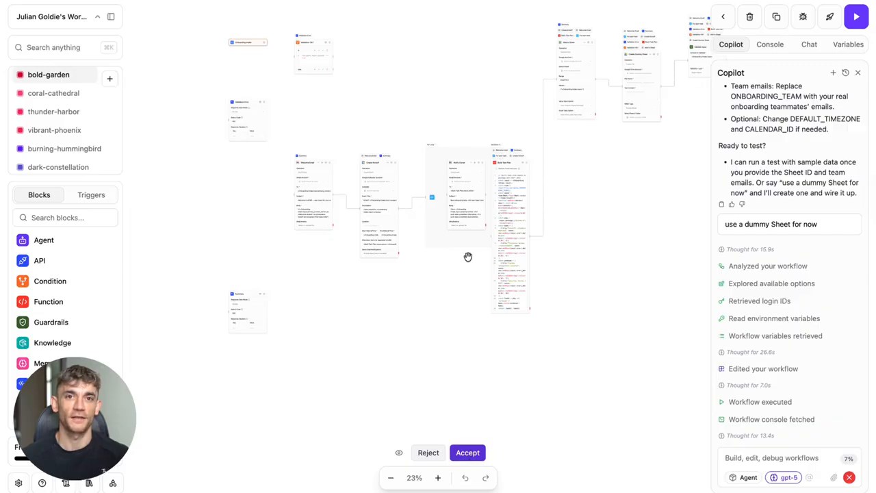
scroll(468, 256, up, 5)
scroll(461, 349, up, 3)
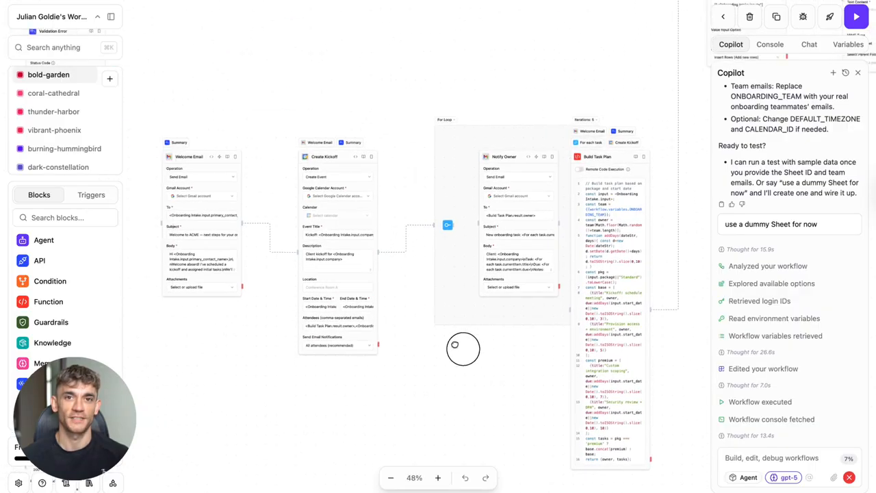
scroll(478, 360, left, 5)
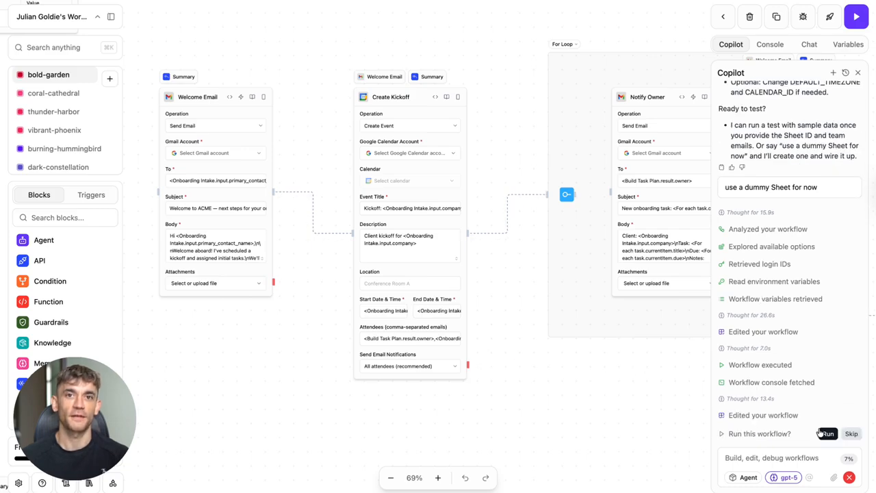
click(826, 434)
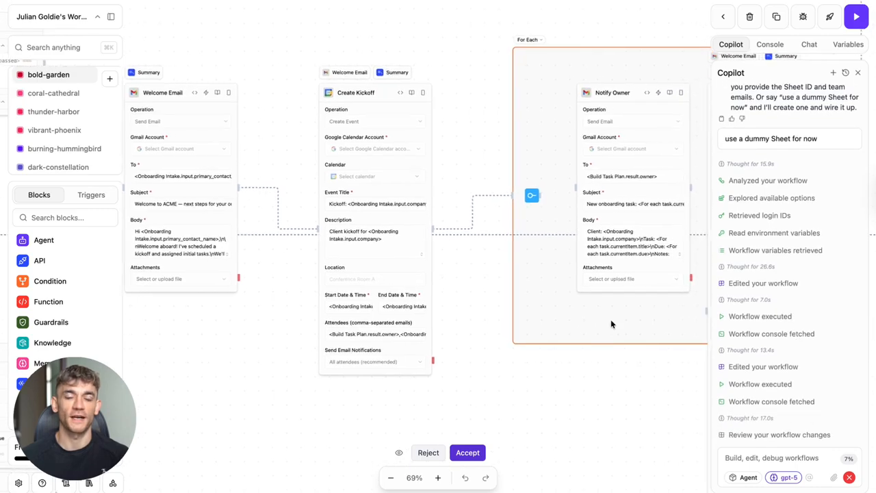
Accept Copilot's revision that changes the Notify Owner loop to For Each, and approve a further test run.
click(468, 453)
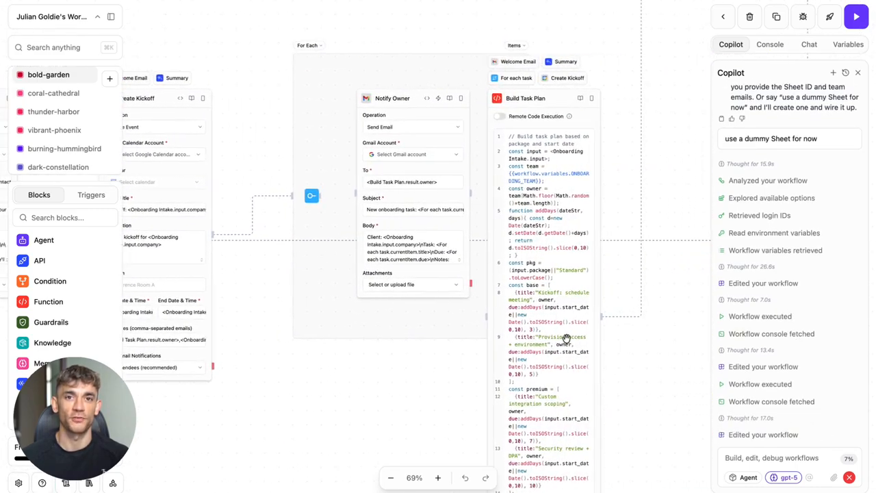
scroll(566, 338, right, 2)
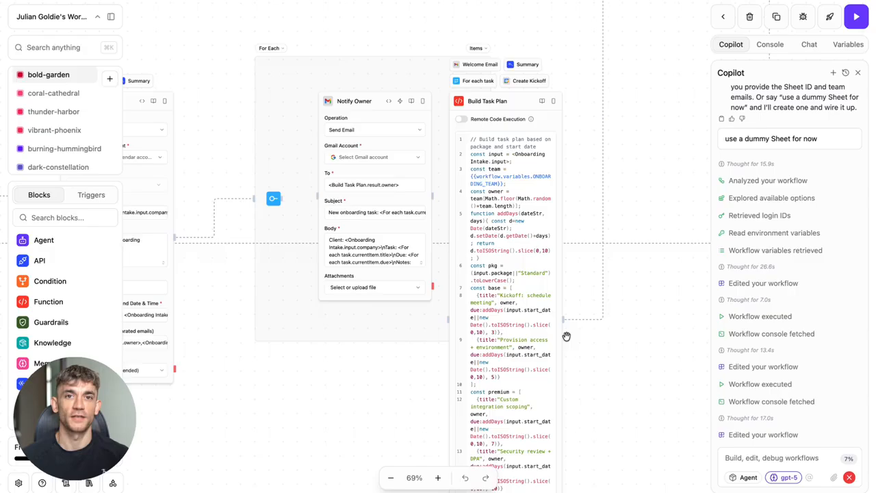
scroll(566, 338, down, 3)
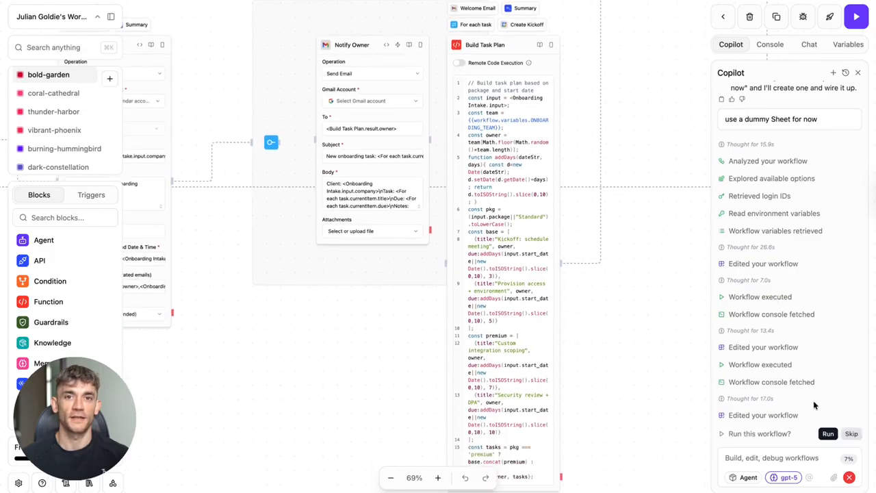
click(826, 433)
Reply "yes" to Copilot's question about running a sample with demo data or updating the team emails.
scroll(629, 324, left, 2)
scroll(629, 324, left, 15)
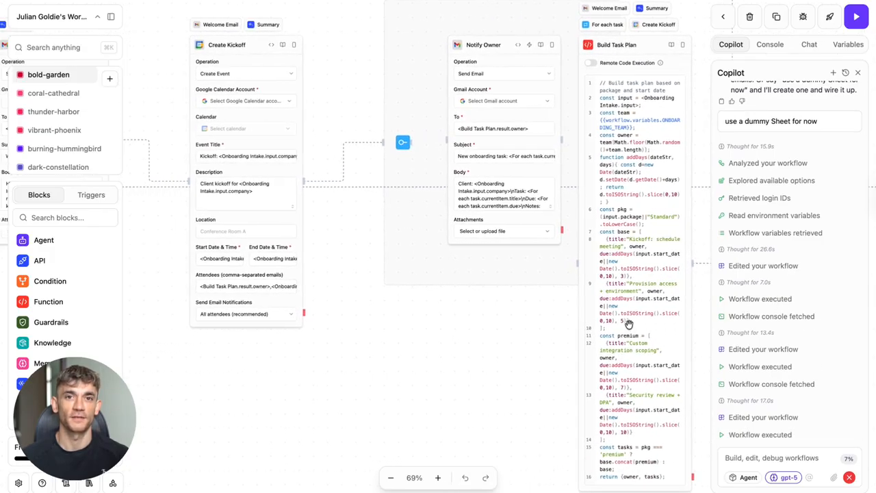
scroll(628, 324, up, 5)
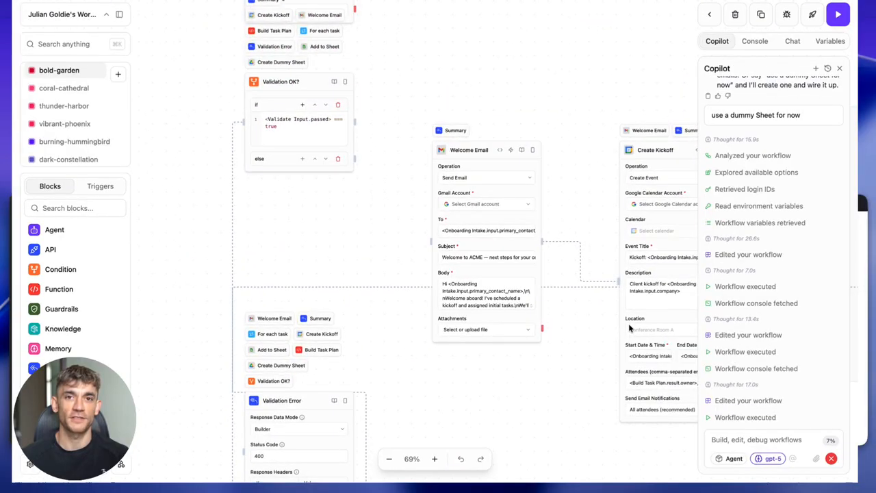
scroll(628, 324, right, 2)
scroll(630, 329, down, 1)
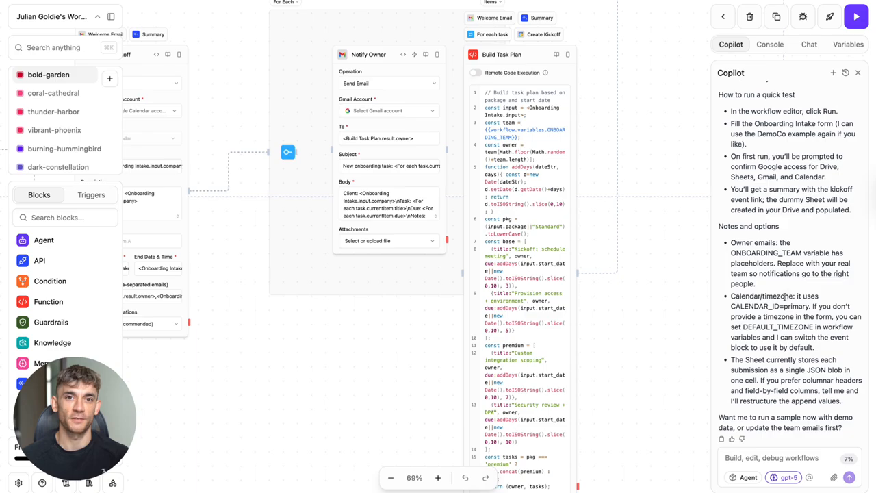
text(yes)
key(Return)
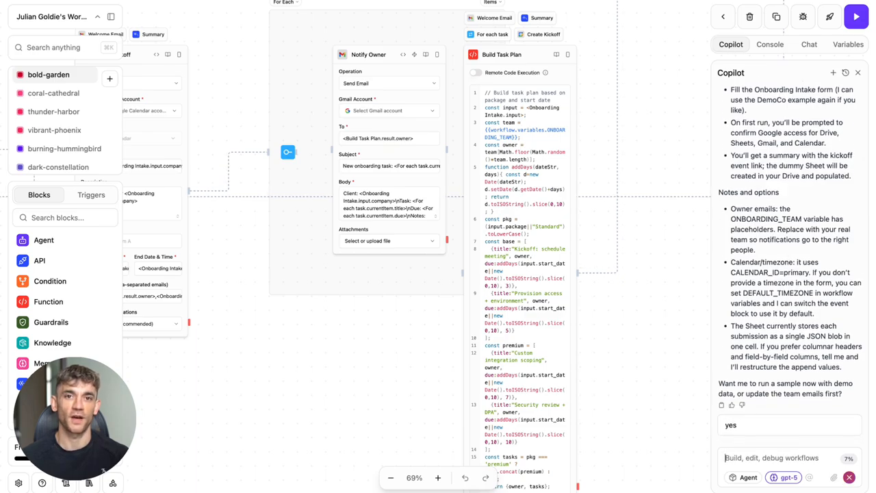
Look over the onboarding blocks from Validation Error to Build Task Plan and approve Copilot's request to run the sample.
scroll(630, 383, down, 5)
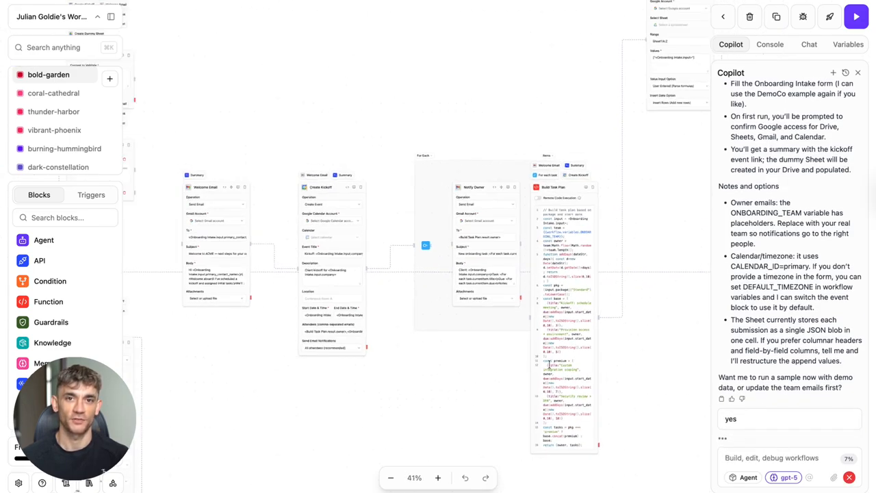
drag(479, 351, 607, 236)
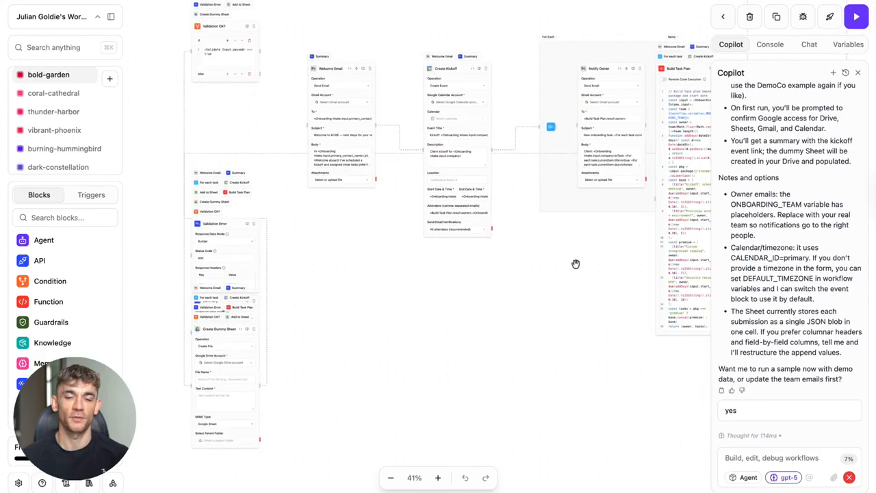
scroll(577, 179, up, 2)
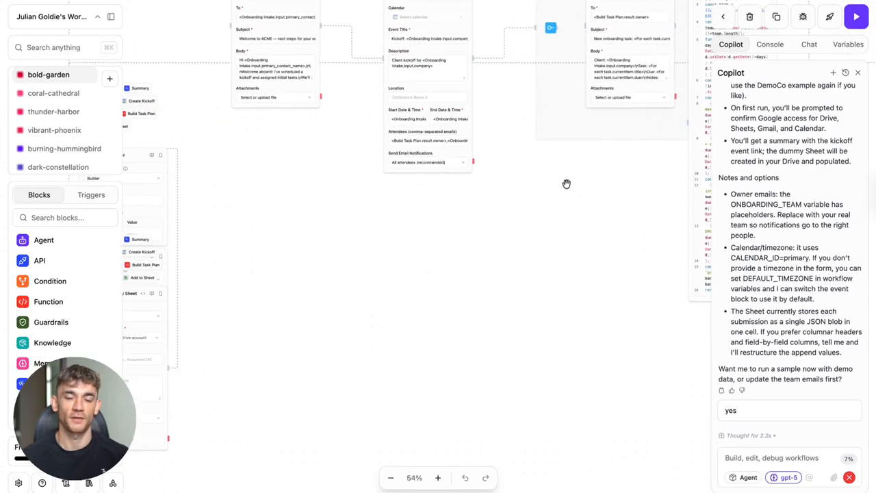
drag(502, 110, 666, 336)
drag(529, 131, 451, 88)
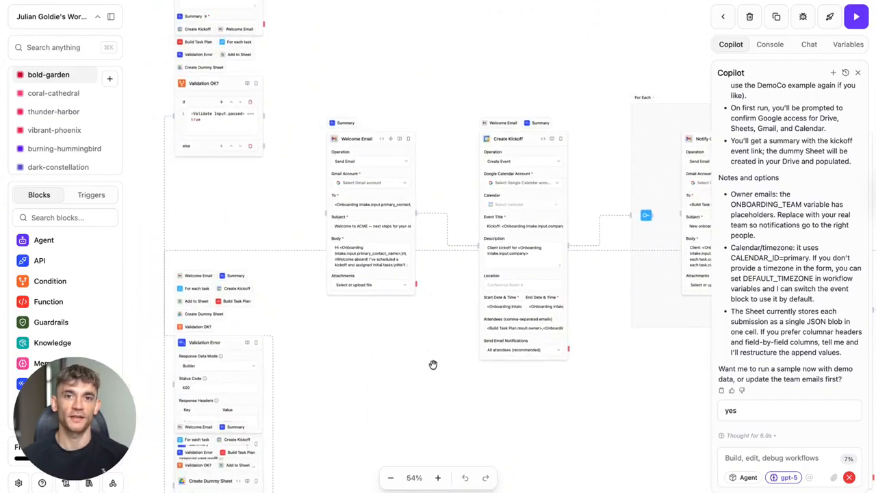
drag(434, 364, 464, 170)
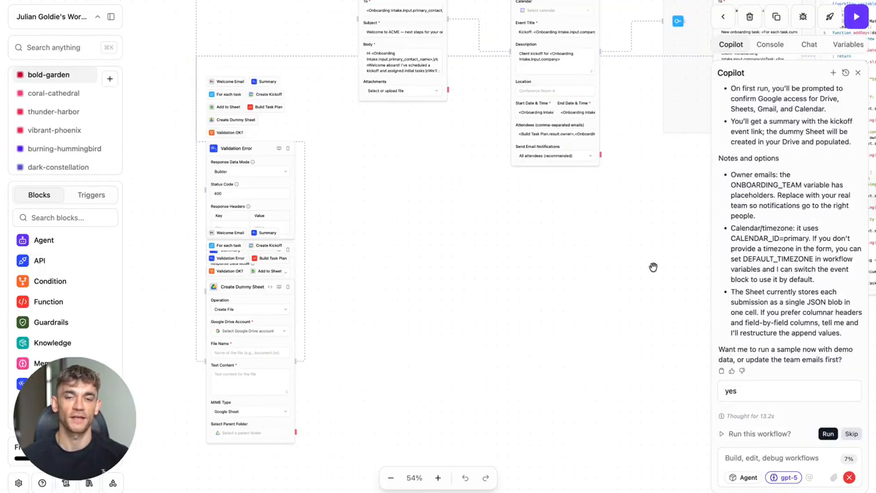
click(828, 433)
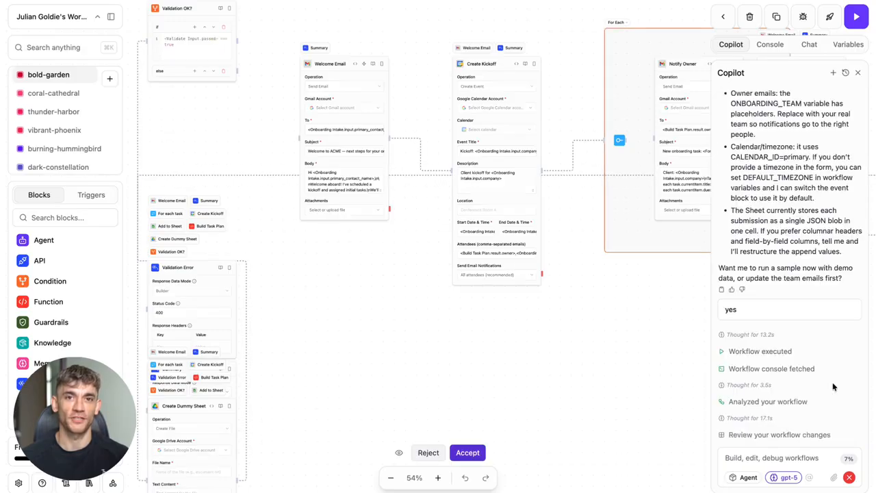
Accept Copilot's revision of the For Each loop around Notify Owner and approve another run of the onboarding workflow.
click(472, 452)
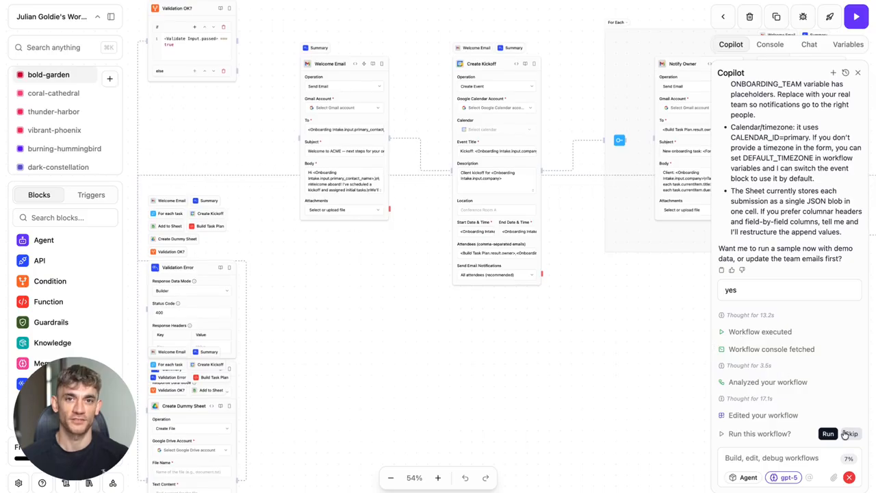
drag(392, 336, 384, 407)
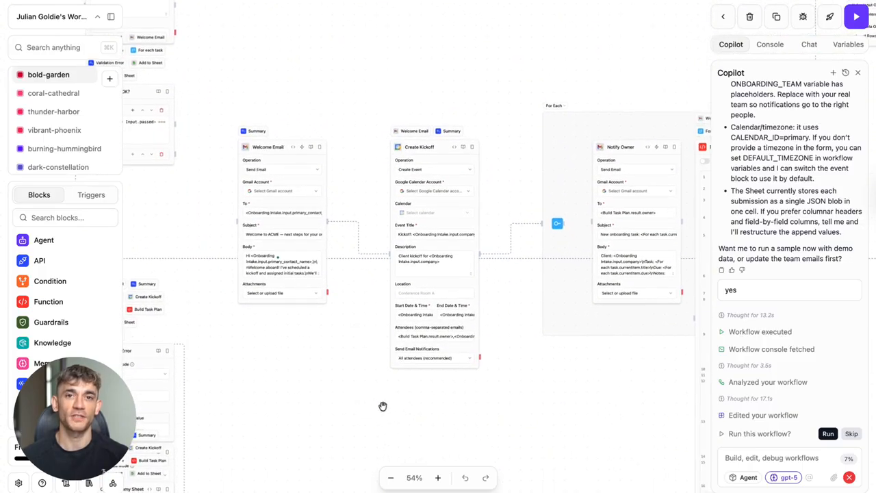
drag(353, 381, 454, 458)
drag(436, 143, 431, 237)
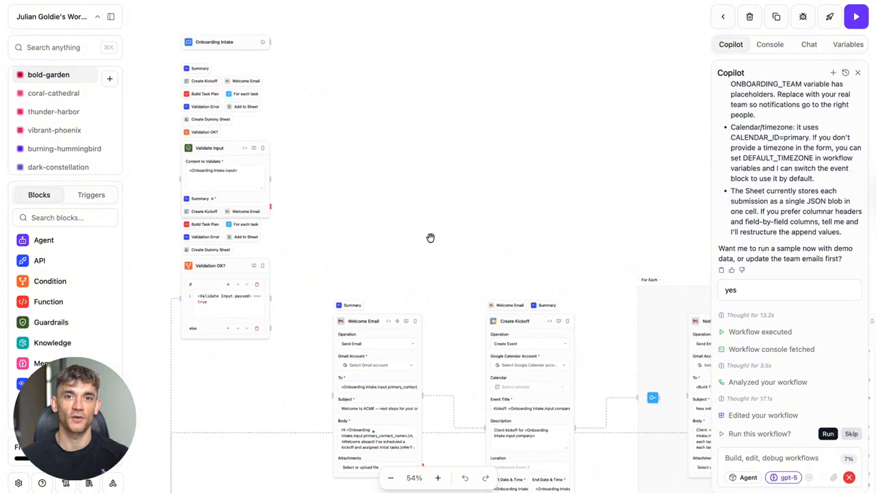
click(828, 433)
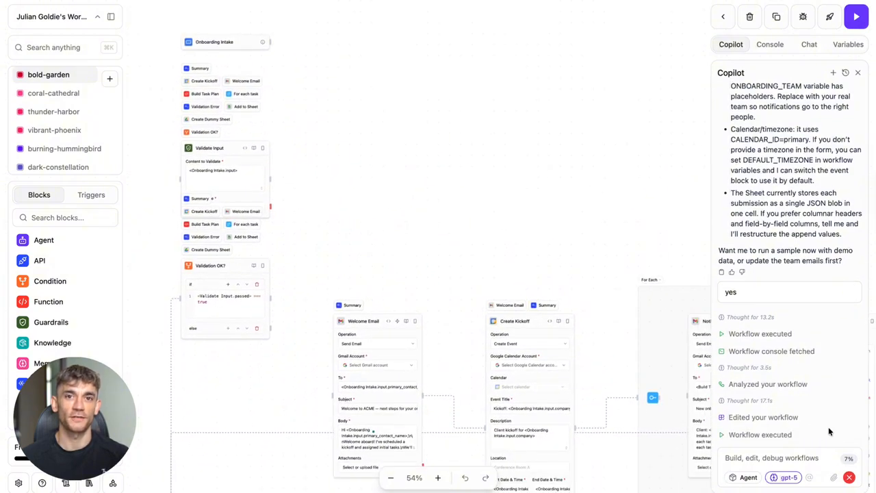
Review the Welcome Email, Create Kickoff and Notify Owner blocks, then accept Copilot's next revision and approve its run request.
drag(553, 263, 574, 58)
scroll(511, 145, up, 5)
scroll(575, 58, down, 2)
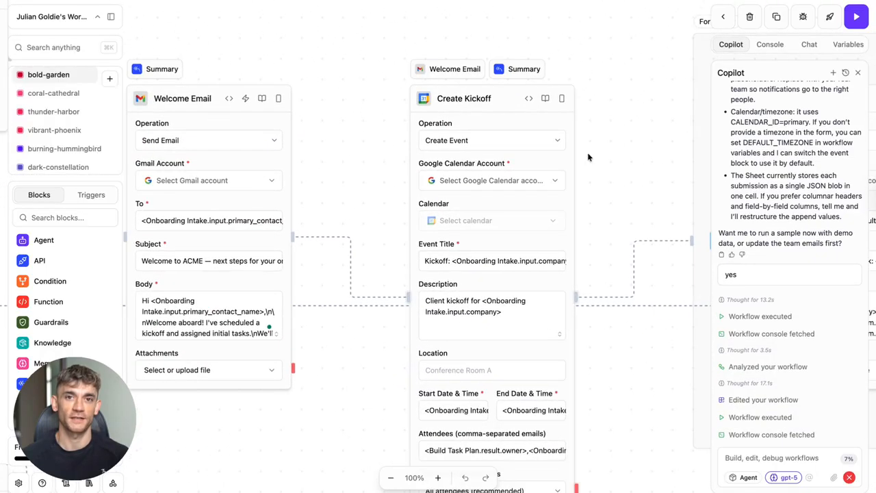
drag(630, 219, 283, 196)
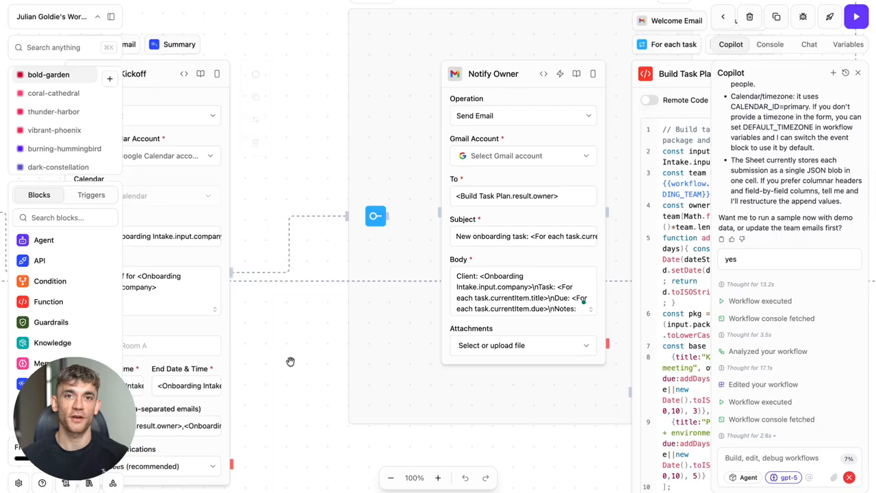
drag(290, 362, 167, 414)
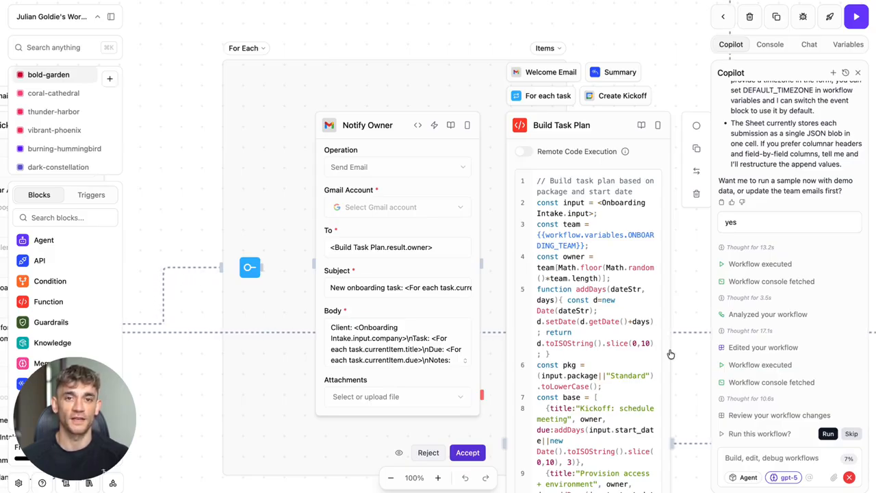
click(452, 456)
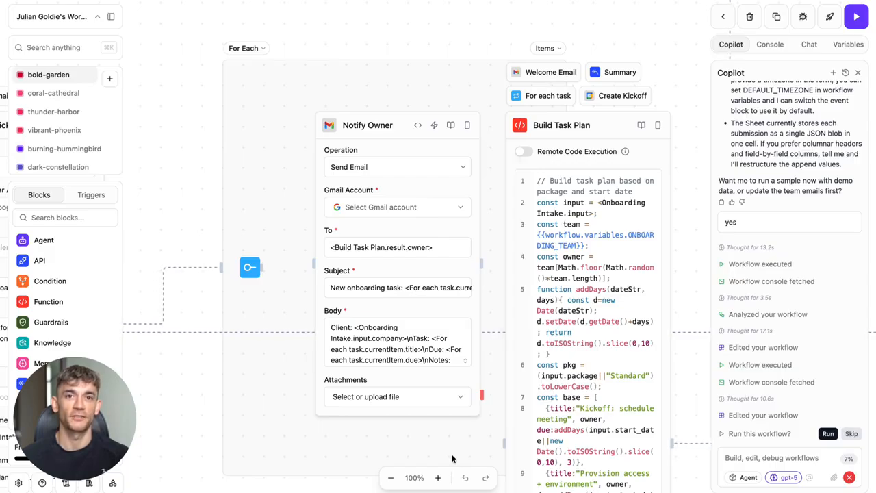
click(829, 436)
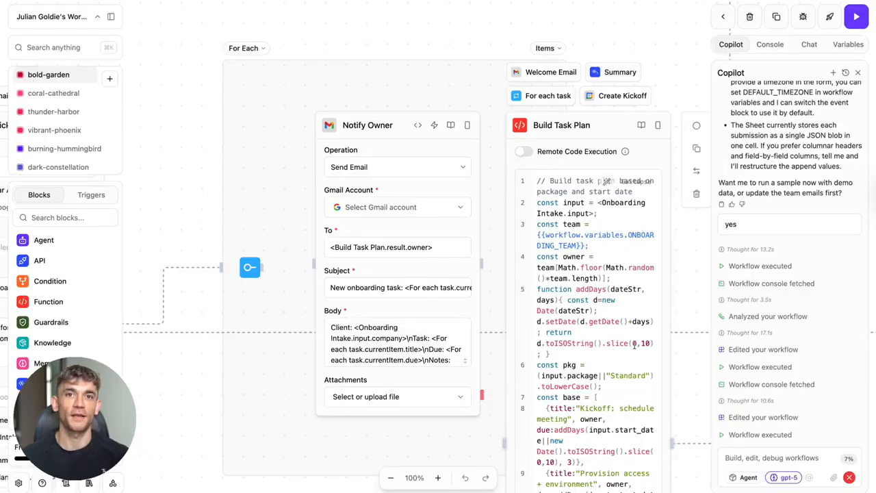
Examine the Add to Sheet block's operation, range, values and insert settings in the onboarding workflow.
scroll(634, 346, down, 5)
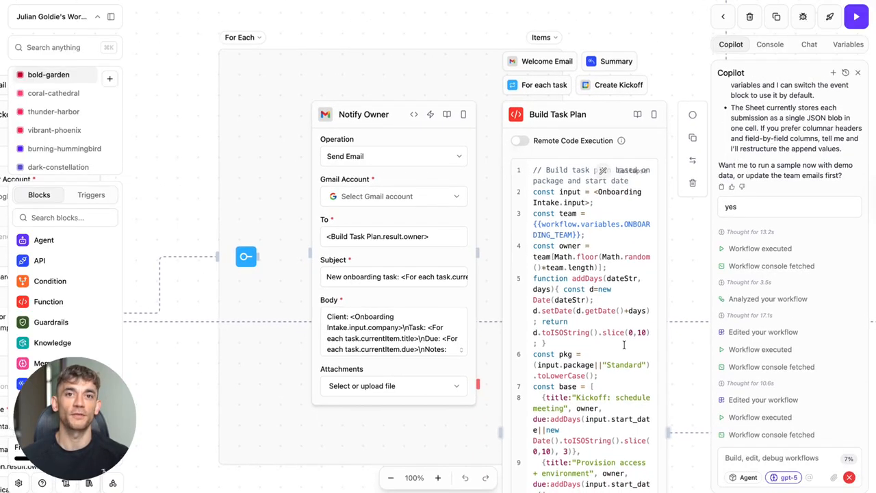
scroll(624, 345, down, 3)
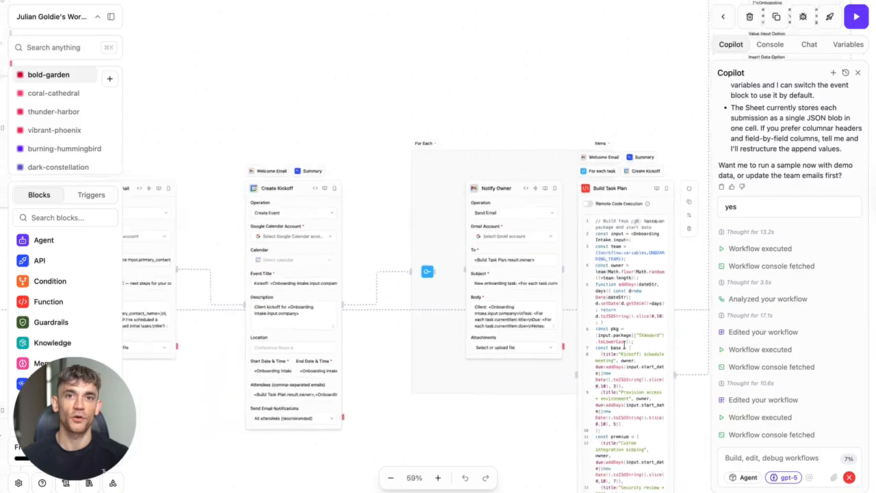
scroll(624, 344, up, 5)
scroll(624, 344, right, 2)
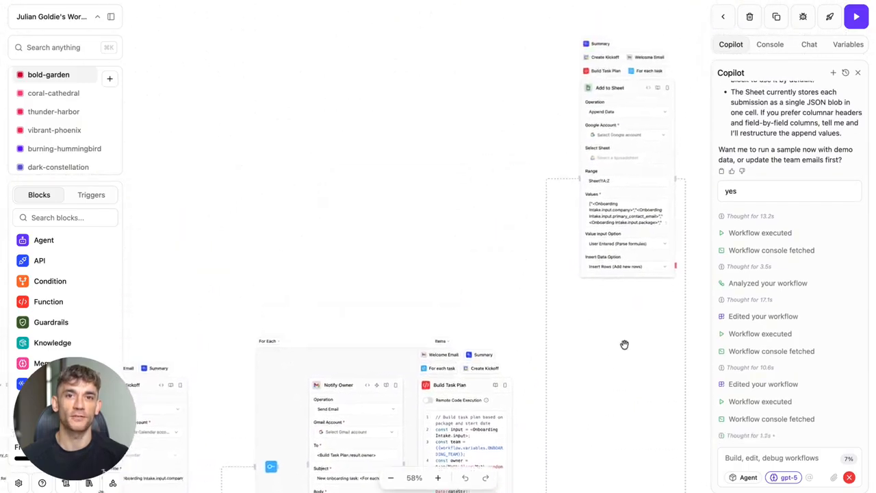
scroll(627, 341, up, 5)
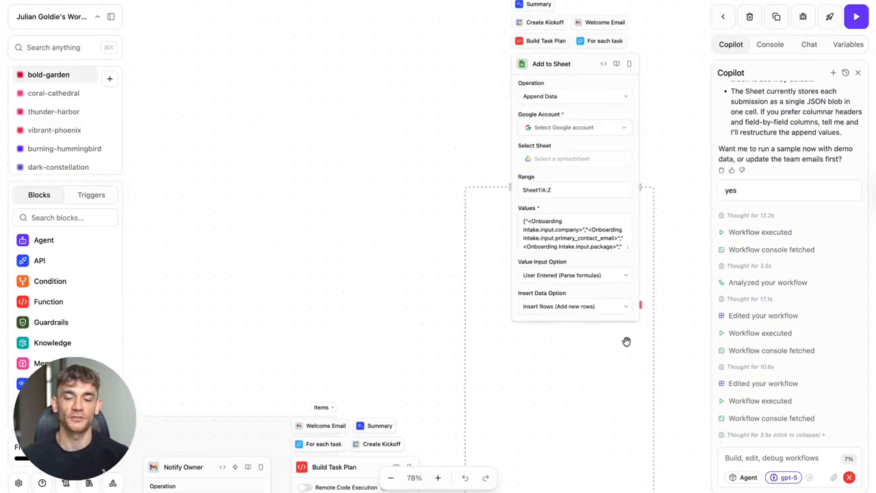
scroll(627, 342, up, 3)
scroll(626, 342, up, 2)
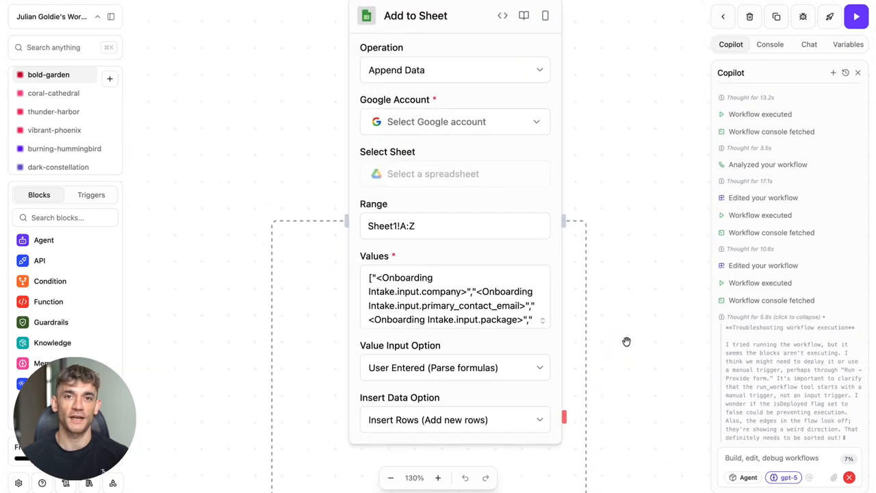
scroll(626, 342, down, 3)
scroll(626, 341, right, 2)
scroll(626, 341, up, 3)
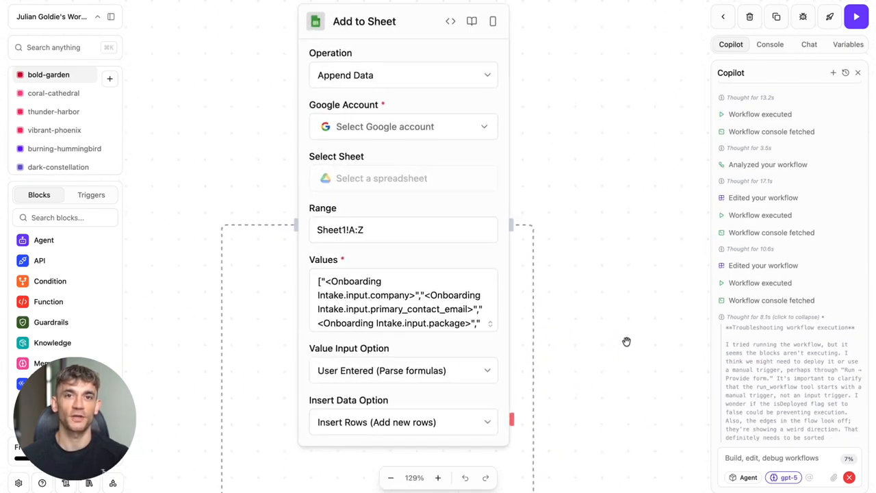
scroll(626, 341, down, 3)
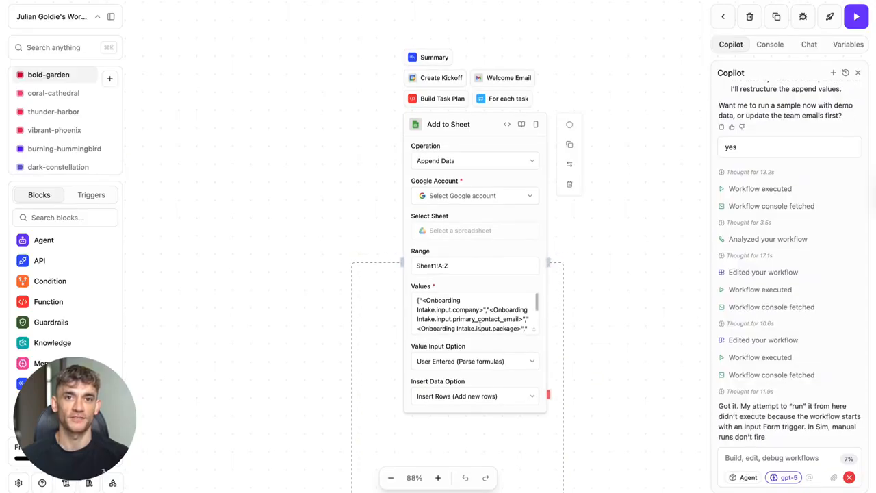
Reply "Option B" to Copilot so it wires a test harness with a temporary Manual Trigger.
scroll(328, 347, down, 5)
scroll(328, 346, left, 5)
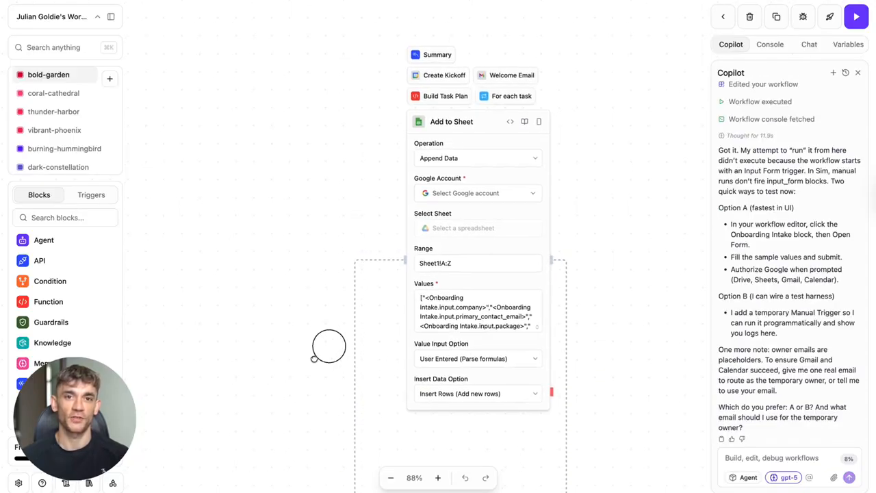
scroll(254, 228, down, 5)
scroll(255, 228, left, 5)
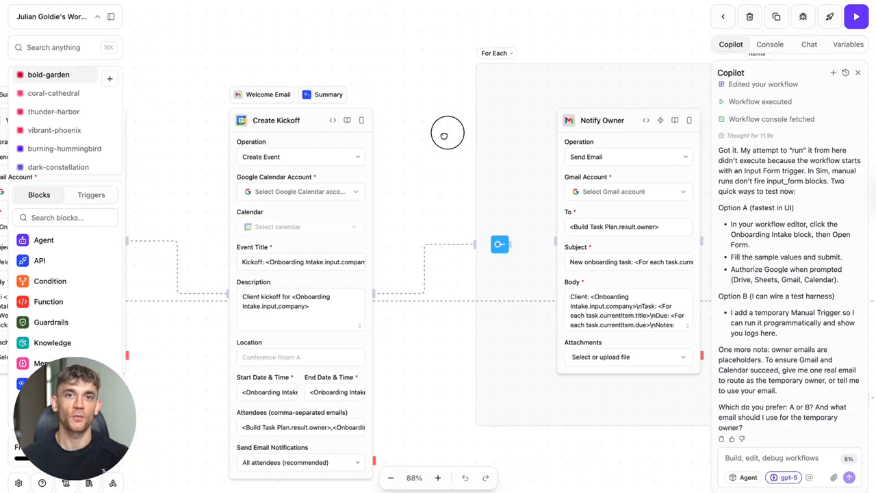
drag(252, 284, 316, 345)
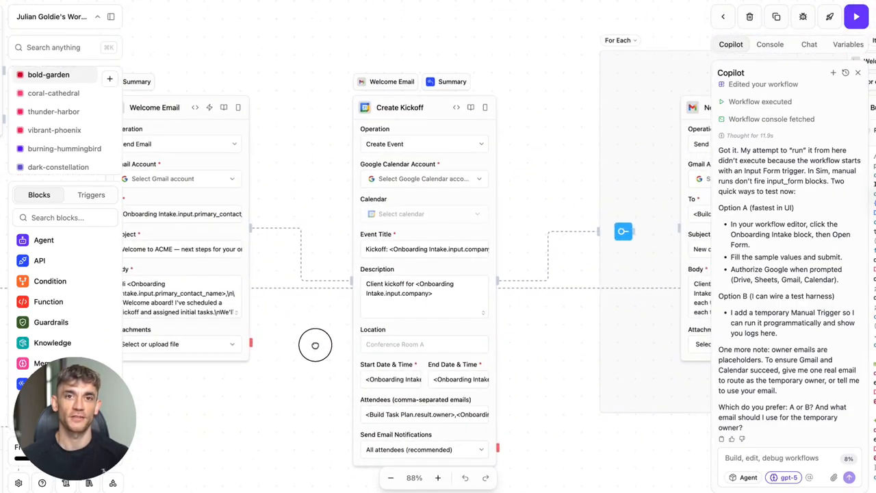
text(Option B)
key(Return)
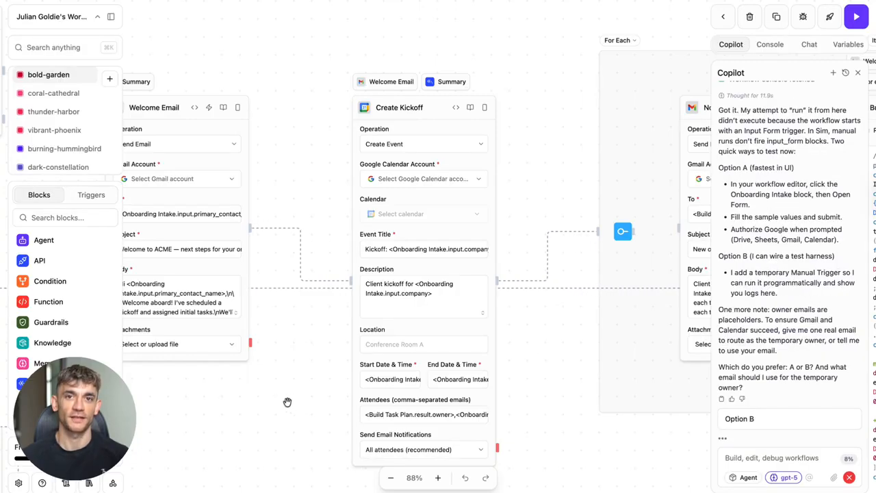
Accept Copilot's changes that add the manual trigger and rewire validation, and look over the Validation Error area.
drag(287, 403, 438, 442)
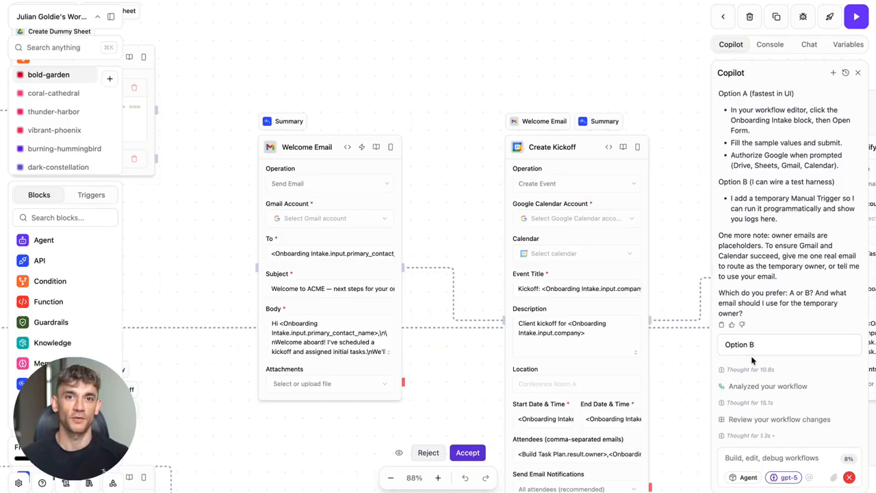
click(472, 452)
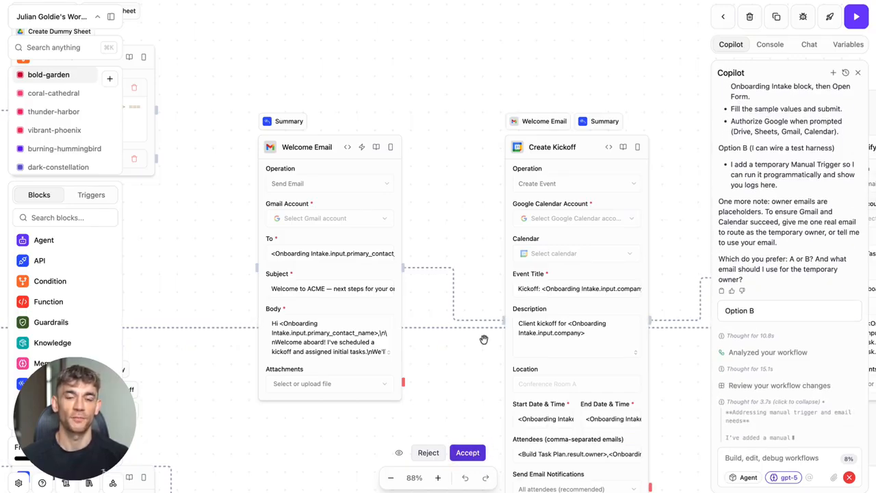
scroll(484, 339, down, 2)
drag(438, 233, 563, 201)
scroll(559, 200, down, 5)
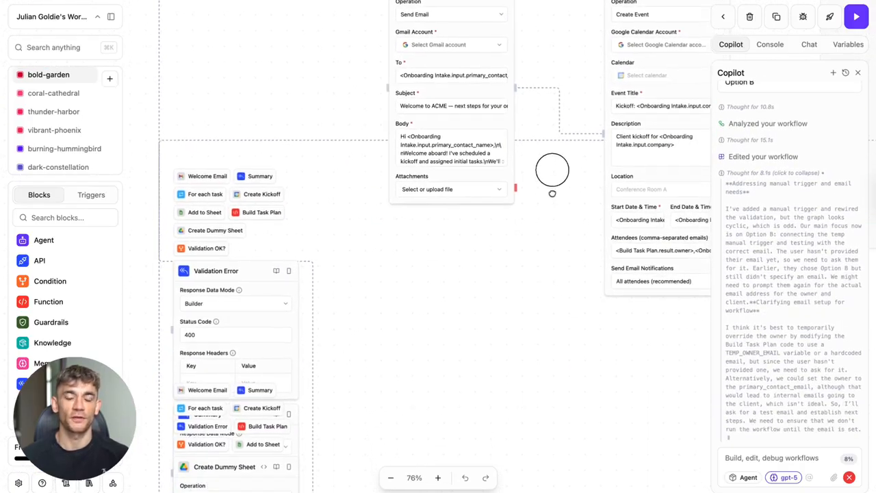
drag(492, 126, 362, 391)
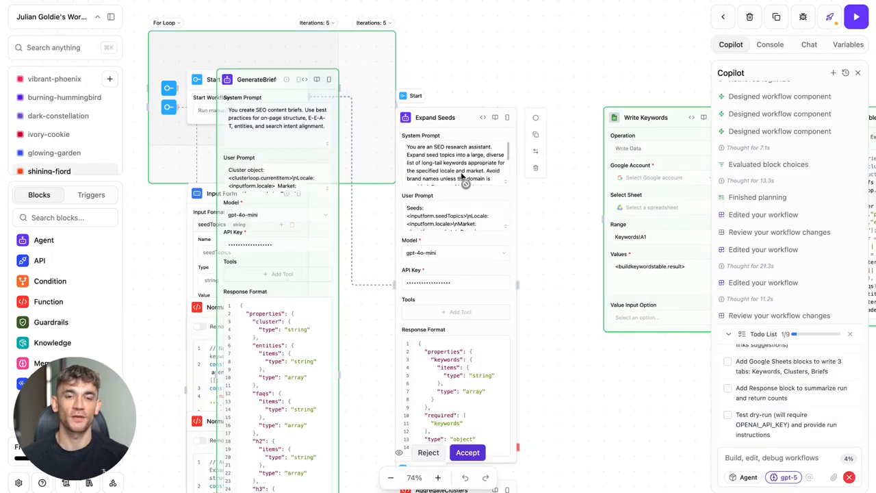
Accept Copilot's proposed changes to the shining-fjord SEO workflow and look over its keyword and brief blocks.
click(468, 453)
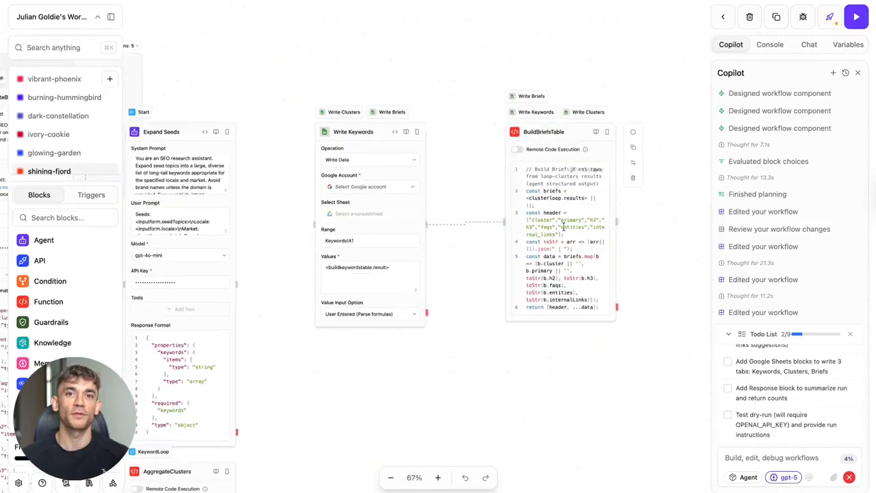
scroll(551, 216, down, 3)
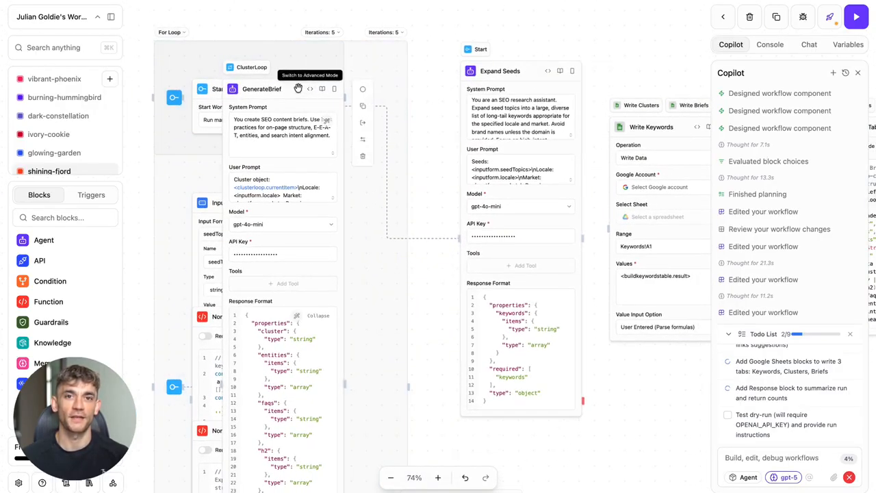
drag(297, 89, 403, 187)
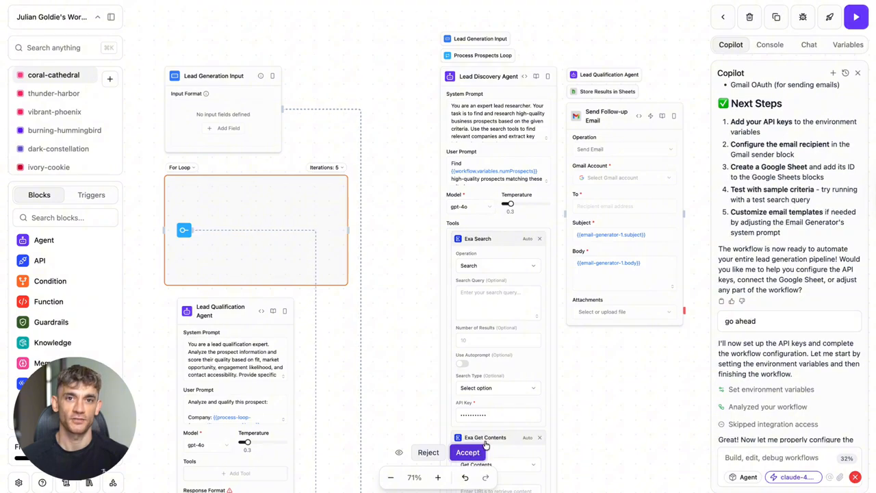
Accept Copilot's two successive revisions of the coral-cathedral lead generation workflow.
click(467, 453)
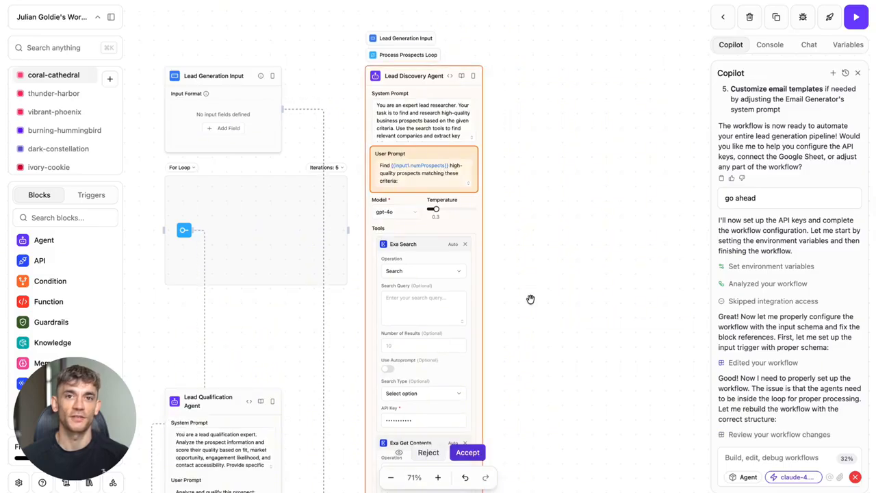
click(468, 452)
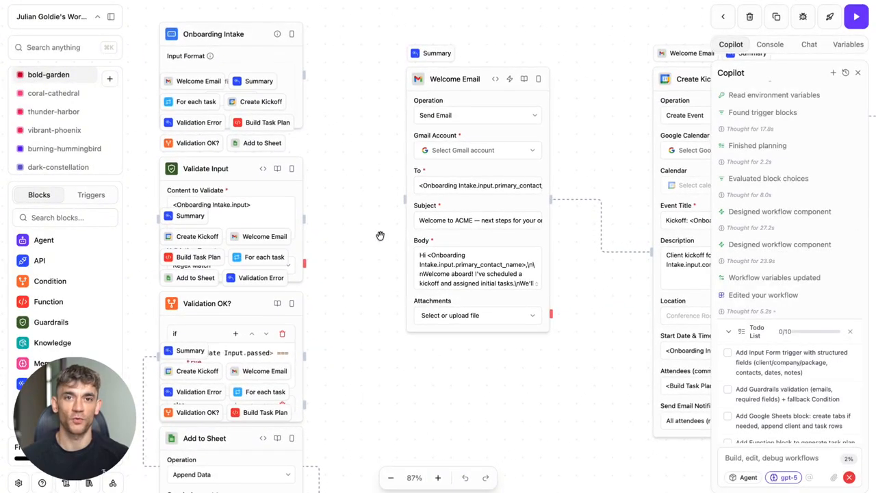
Reply "use a dummy Sheet for now" to Copilot in the bold-garden client onboarding workflow.
scroll(320, 148, down, 10)
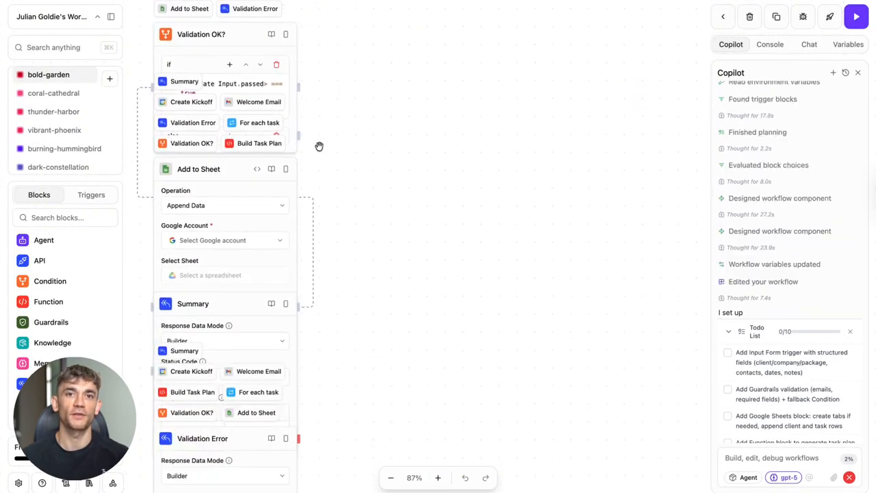
scroll(320, 147, up, 8)
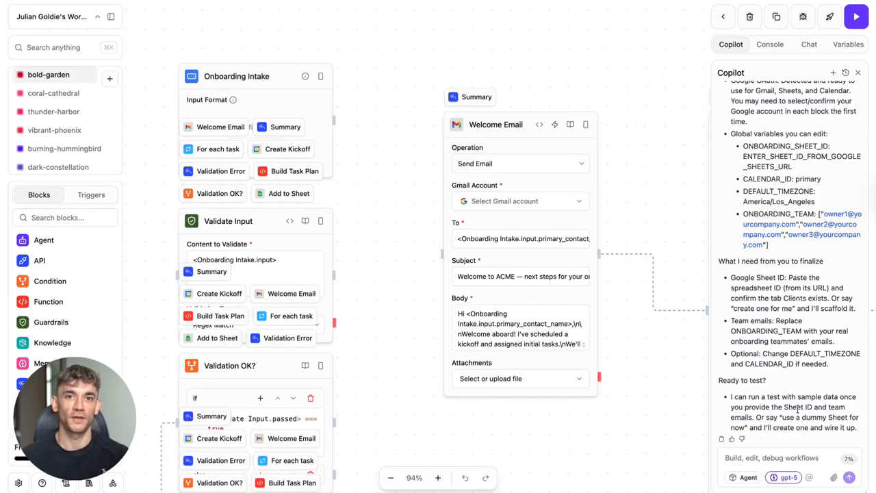
drag(780, 418, 742, 426)
key(ctrl+c)
click(753, 458)
key(ctrl+v)
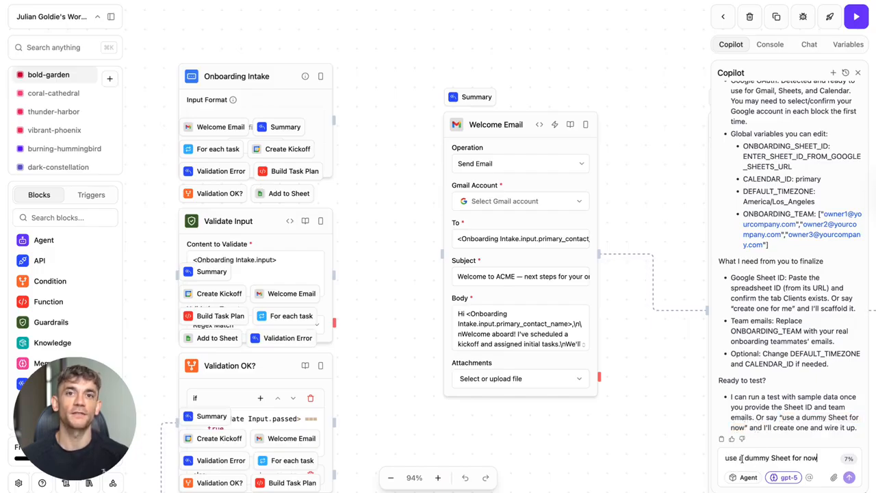
key(Return)
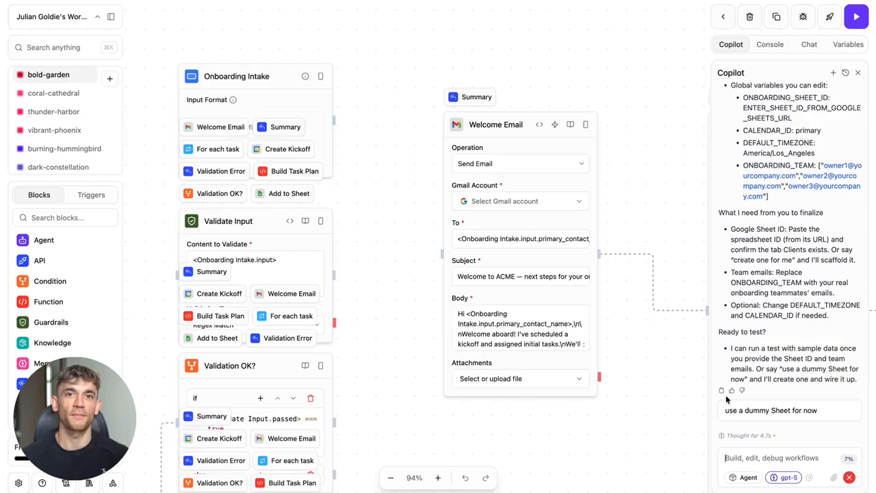
scroll(566, 364, down, 5)
scroll(566, 364, up, 5)
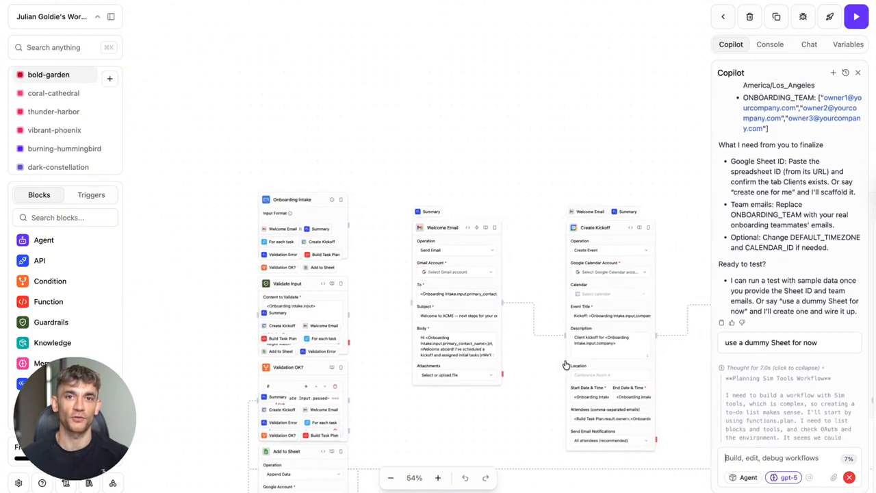
scroll(564, 361, down, 2)
scroll(565, 360, down, 3)
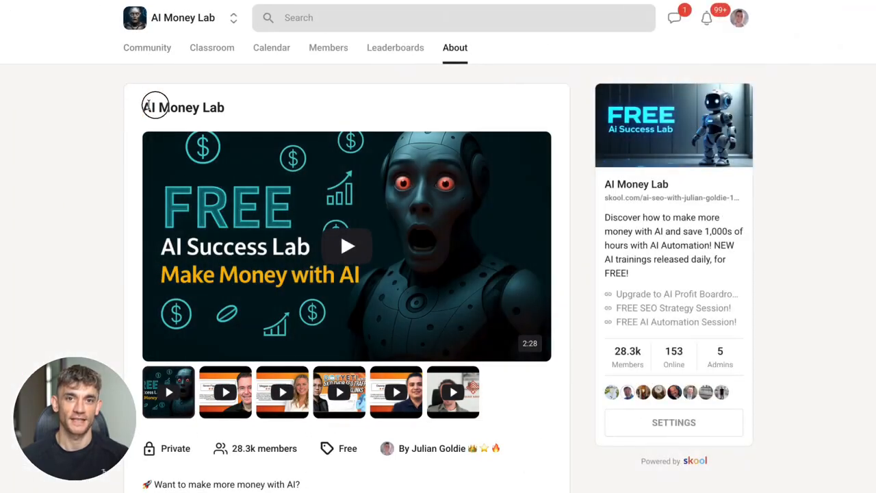
On the AI Money Lab About page in Skool, highlight the community's title and its description text.
drag(140, 108, 258, 110)
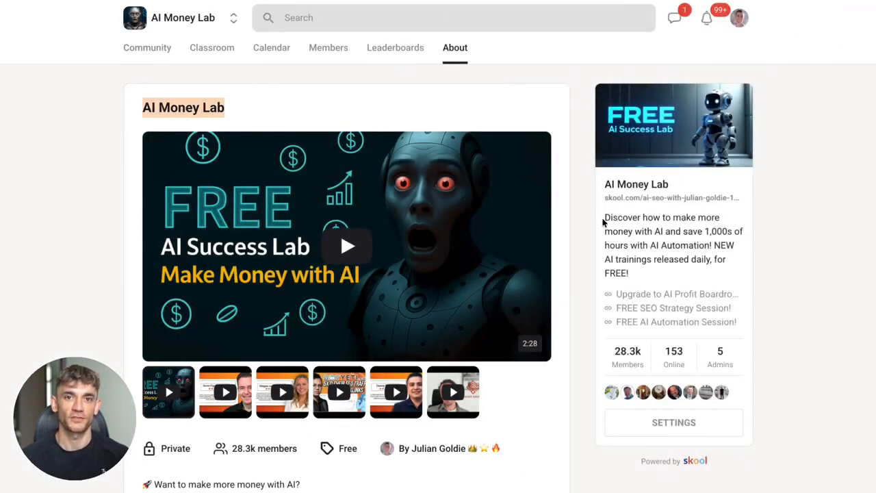
drag(603, 219, 664, 284)
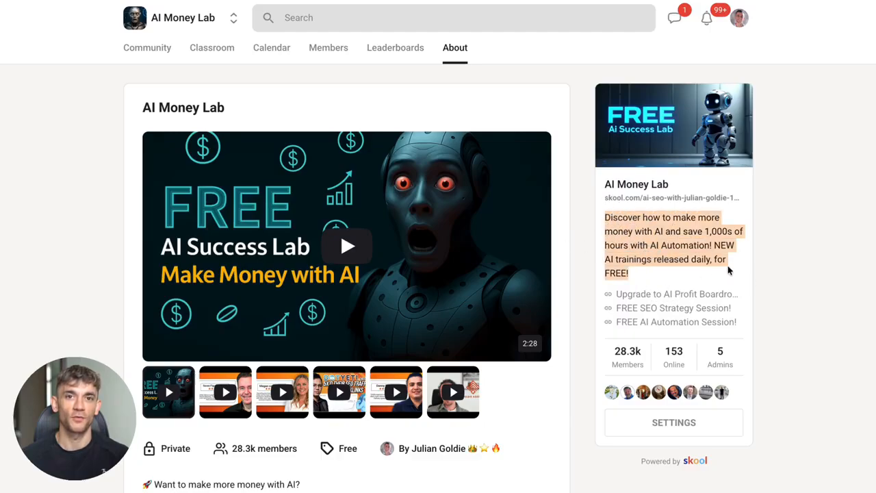
click(743, 295)
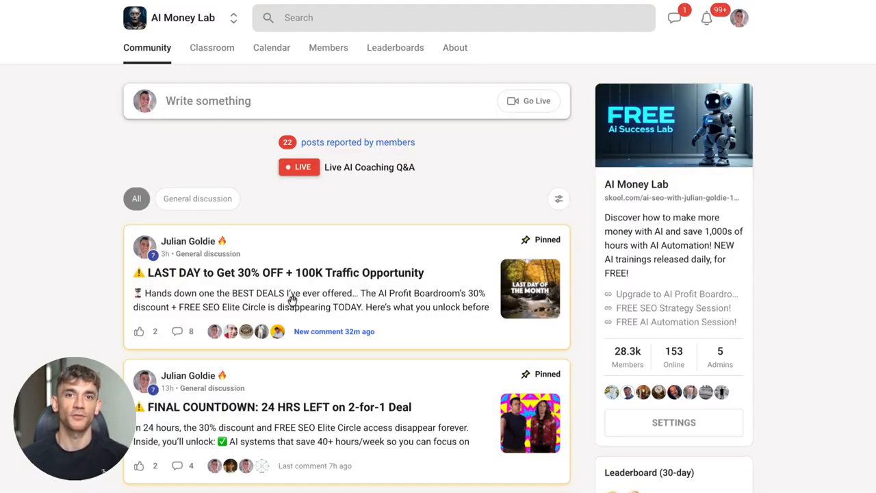
Browse the AI Money Lab community feed and view the pinned post "Kombia AI Spits Out Clean Code Instantly".
scroll(273, 379, down, 2)
scroll(273, 379, down, 2)
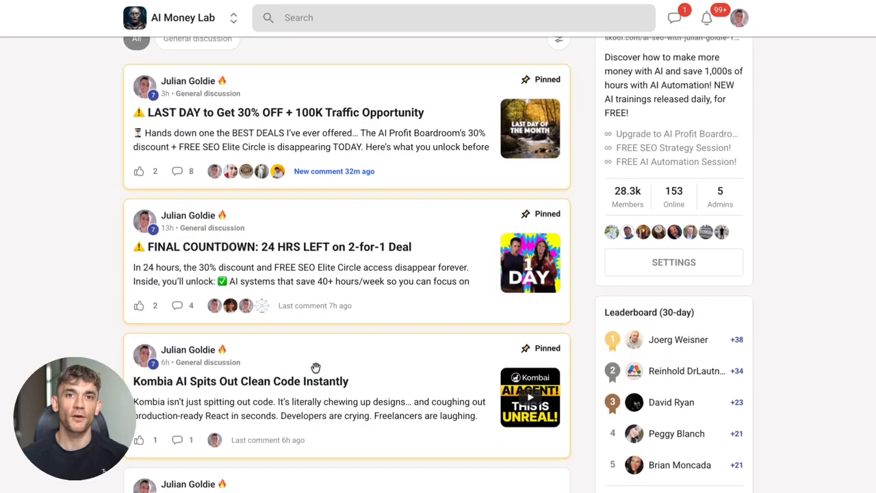
click(273, 379)
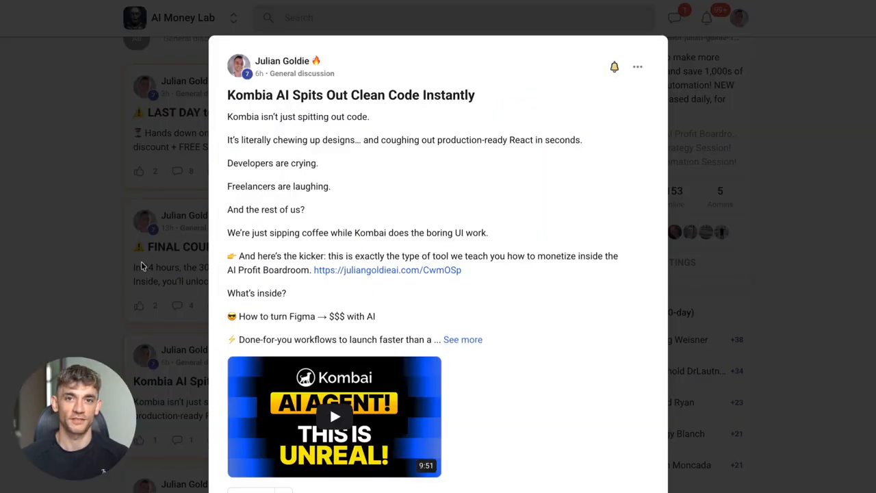
click(120, 299)
scroll(280, 270, down, 3)
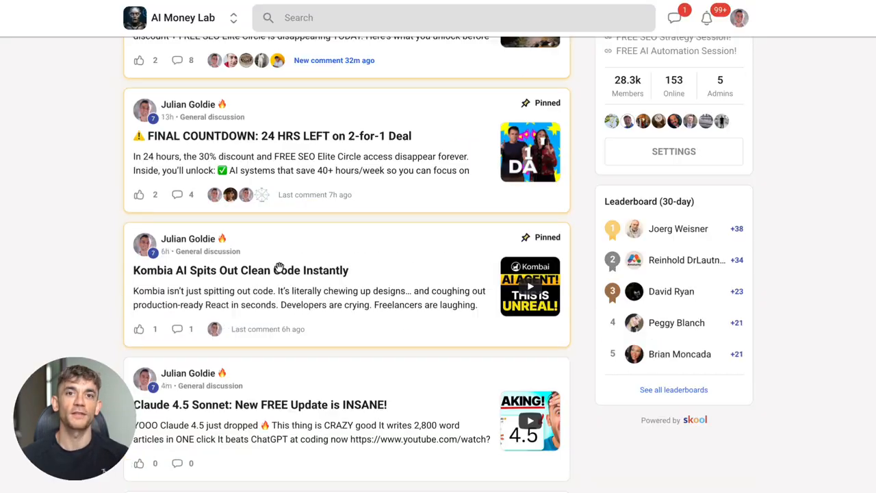